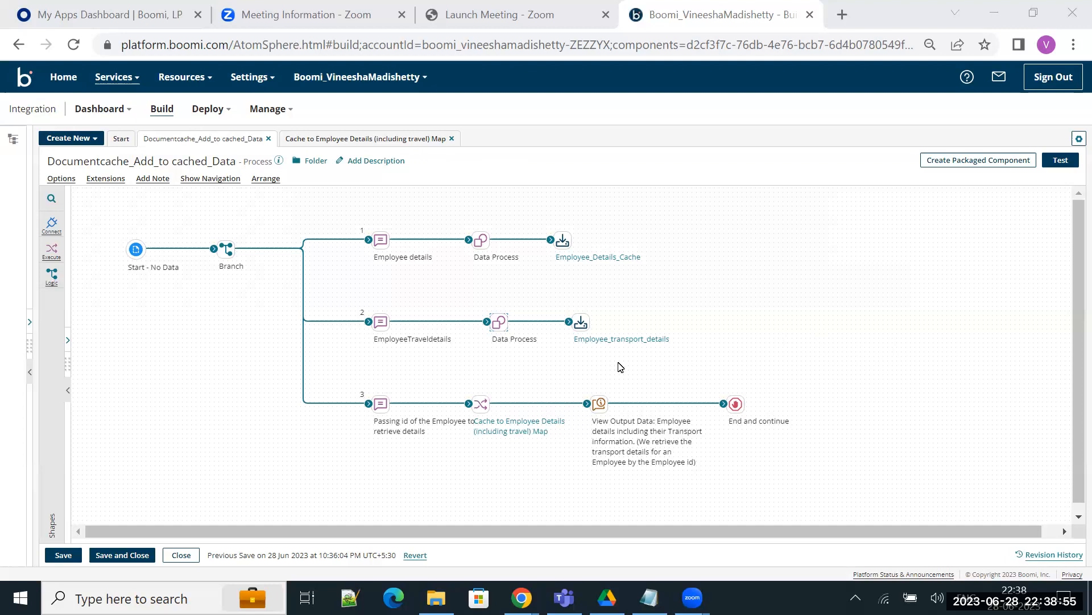
Step: Inspect the Cache to Employee Details (including travel) Map and the options of its source Elements node, and return to the process
{"action": "left_click", "coordinate": [524, 434]}
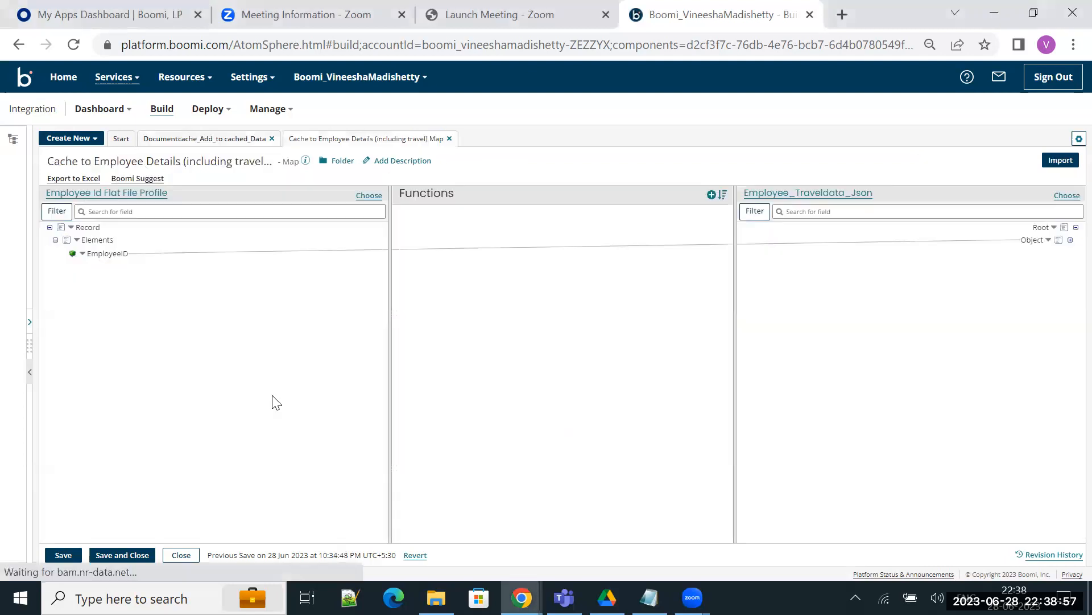
{"action": "left_click", "coordinate": [78, 239]}
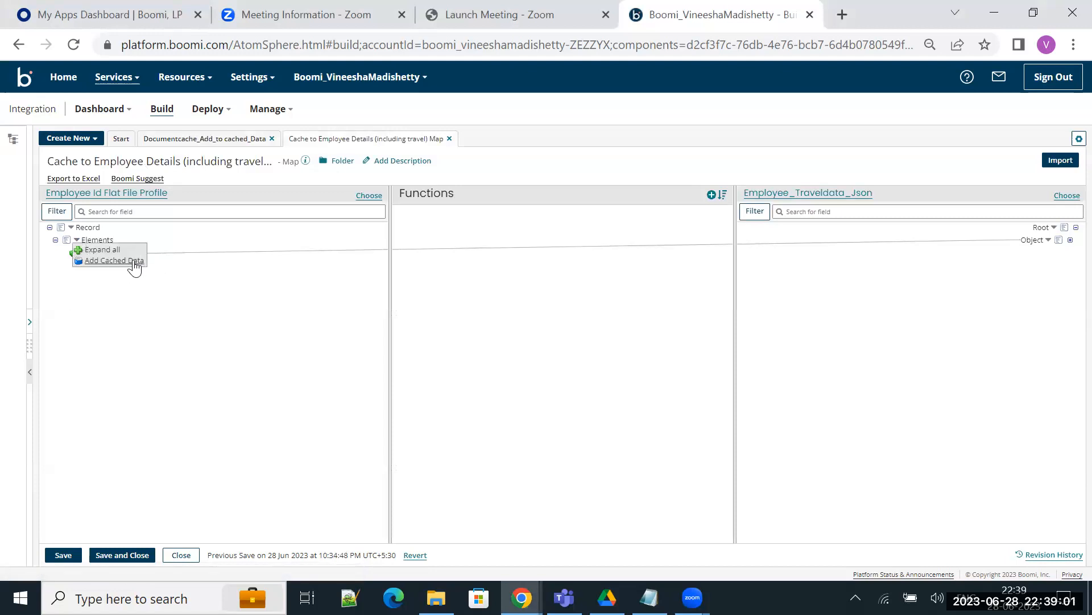
{"action": "left_click", "coordinate": [240, 292]}
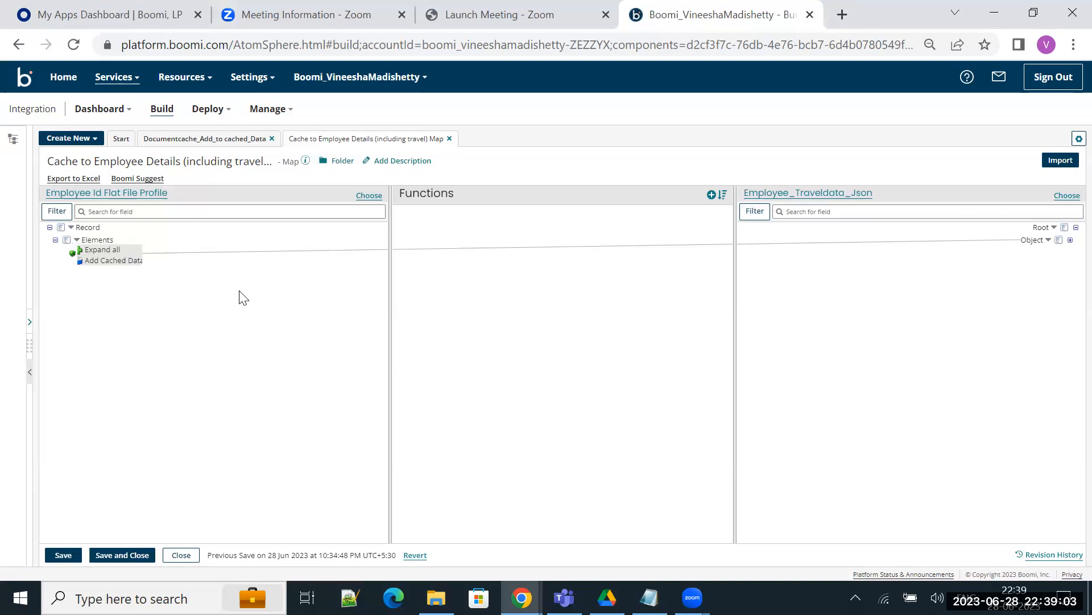
{"action": "left_click", "coordinate": [223, 141]}
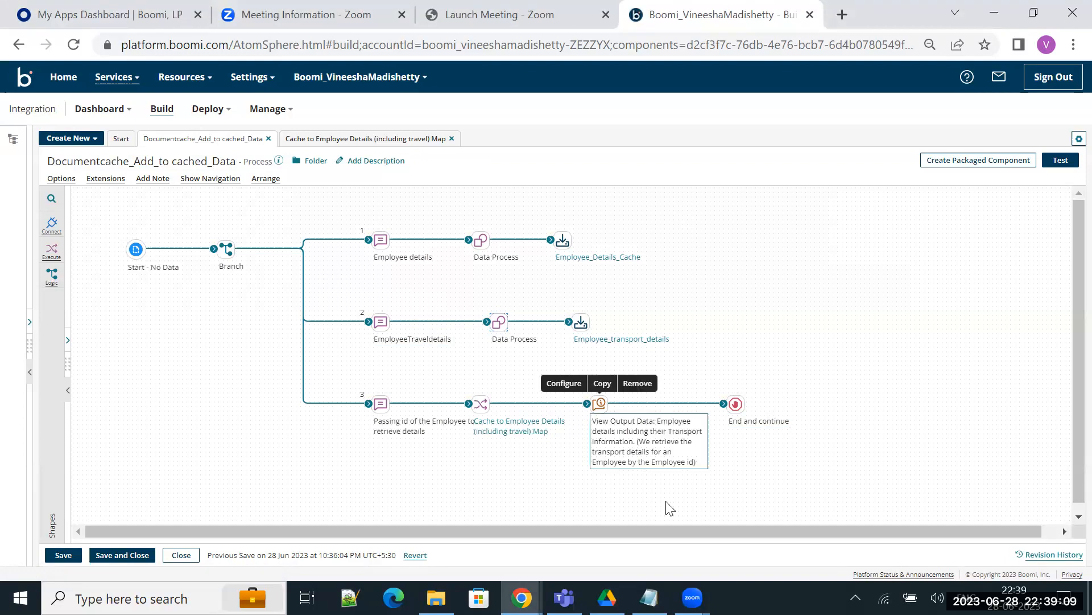
Step: Switch to the Employeedetails file in Notepad and examine the sample employee and transport flat-file records and their EmployeeID values
{"action": "left_click", "coordinate": [649, 597]}
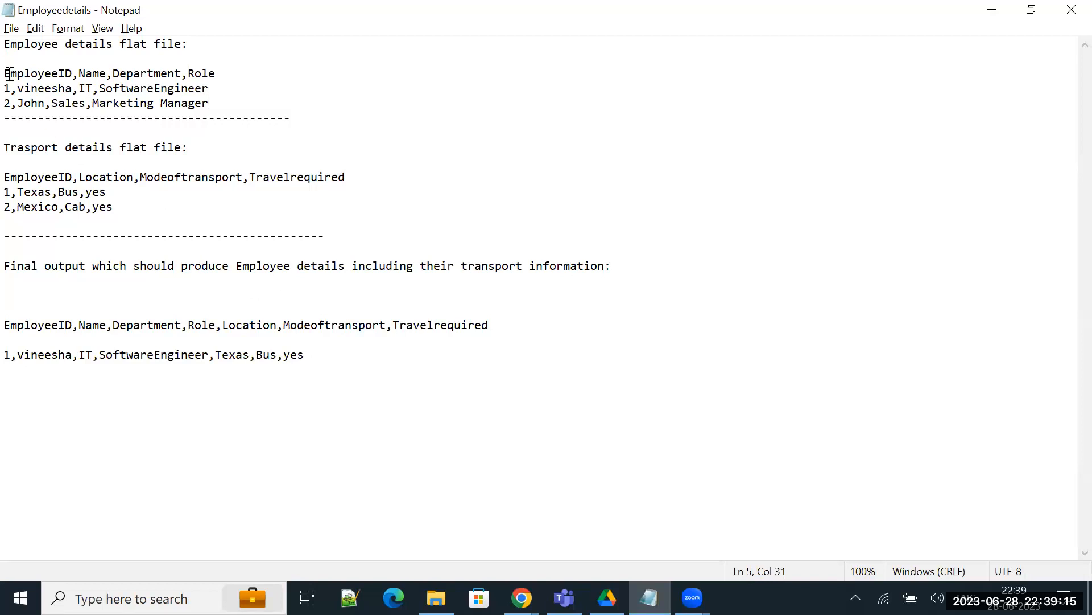
{"action": "left_click_drag", "start_coordinate": [8, 75], "coordinate": [244, 118]}
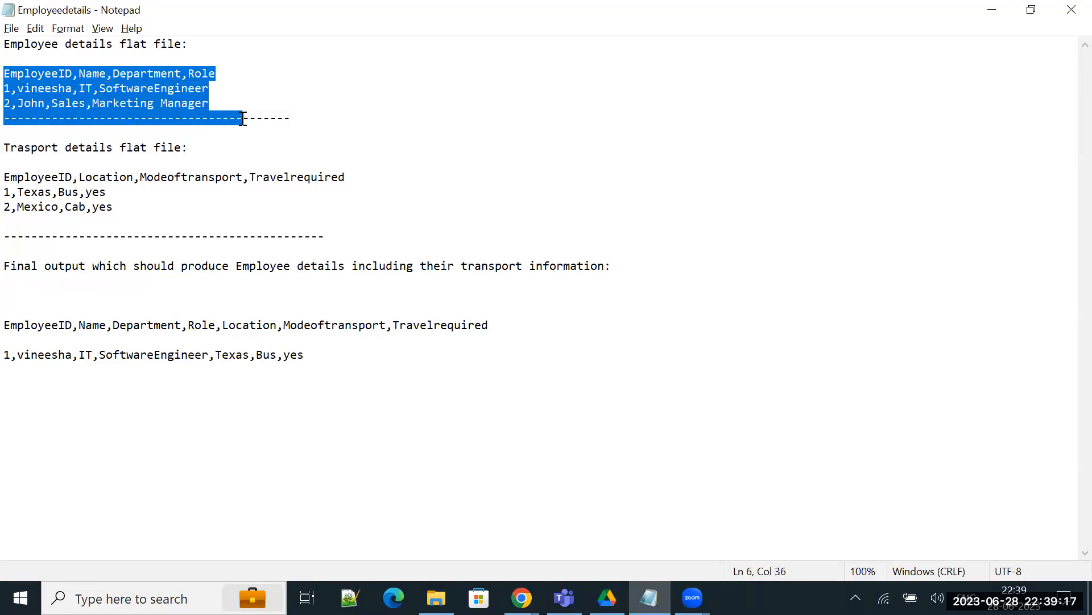
{"action": "left_click", "coordinate": [243, 119]}
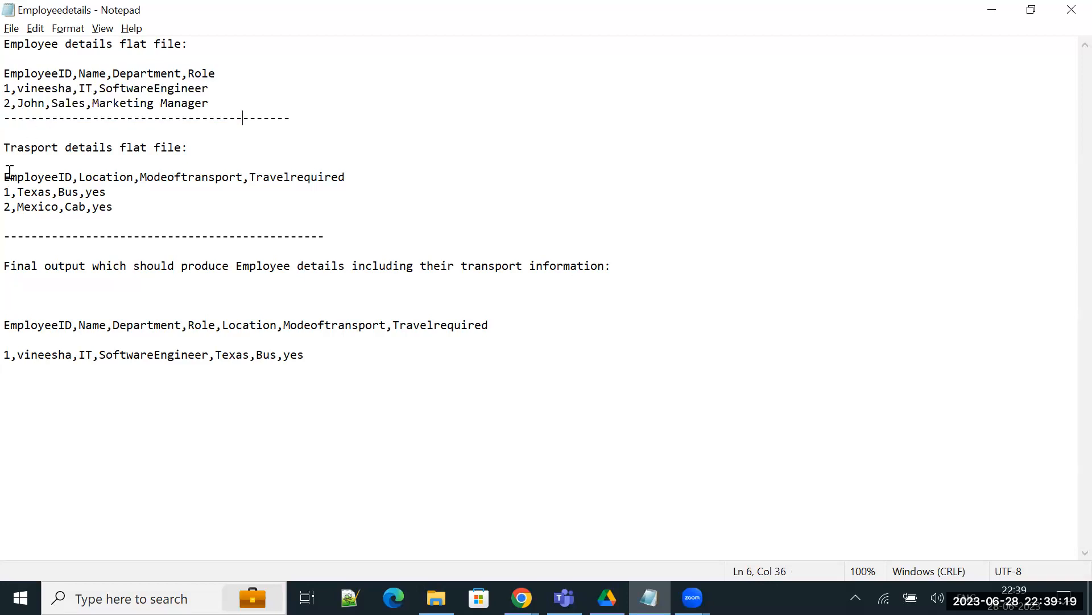
{"action": "left_click_drag", "start_coordinate": [9, 169], "coordinate": [153, 214]}
{"action": "left_click", "coordinate": [153, 214]}
{"action": "left_click_drag", "start_coordinate": [12, 87], "coordinate": [8, 87]}
{"action": "left_click_drag", "start_coordinate": [13, 192], "coordinate": [6, 192]}
{"action": "left_click", "coordinate": [163, 221]}
Step: Examine the expected combined output's header and record in the notes, and return to the Boomi process
{"action": "left_click_drag", "start_coordinate": [10, 353], "coordinate": [351, 357]}
{"action": "left_click", "coordinate": [351, 356]}
{"action": "left_click", "coordinate": [50, 326]}
{"action": "left_click", "coordinate": [214, 328]}
{"action": "left_click_drag", "start_coordinate": [492, 325], "coordinate": [9, 309]}
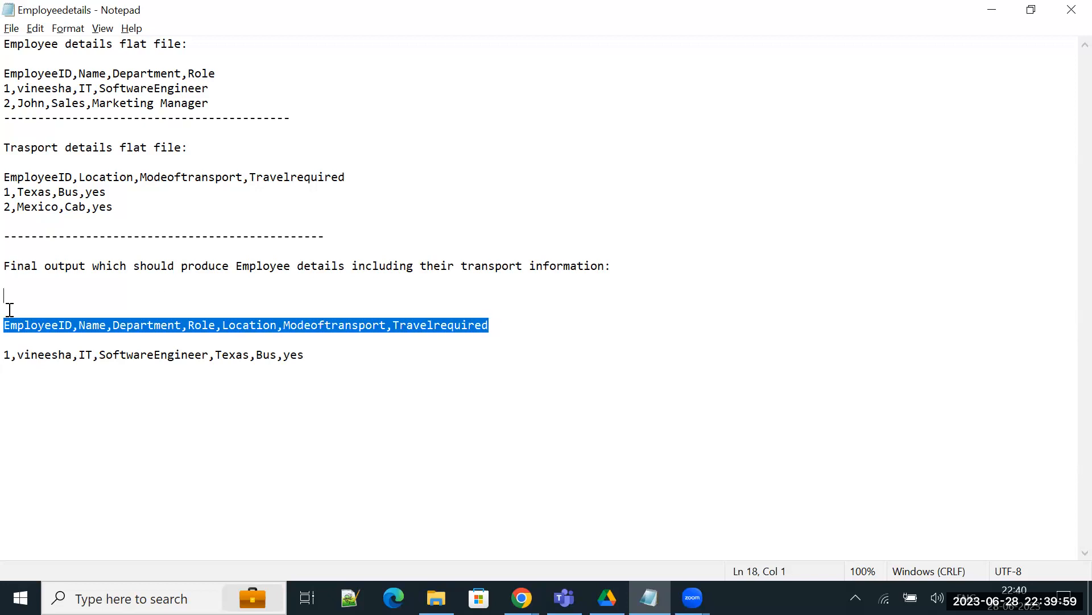
{"action": "left_click", "coordinate": [408, 343]}
{"action": "left_click_drag", "start_coordinate": [328, 358], "coordinate": [18, 313]}
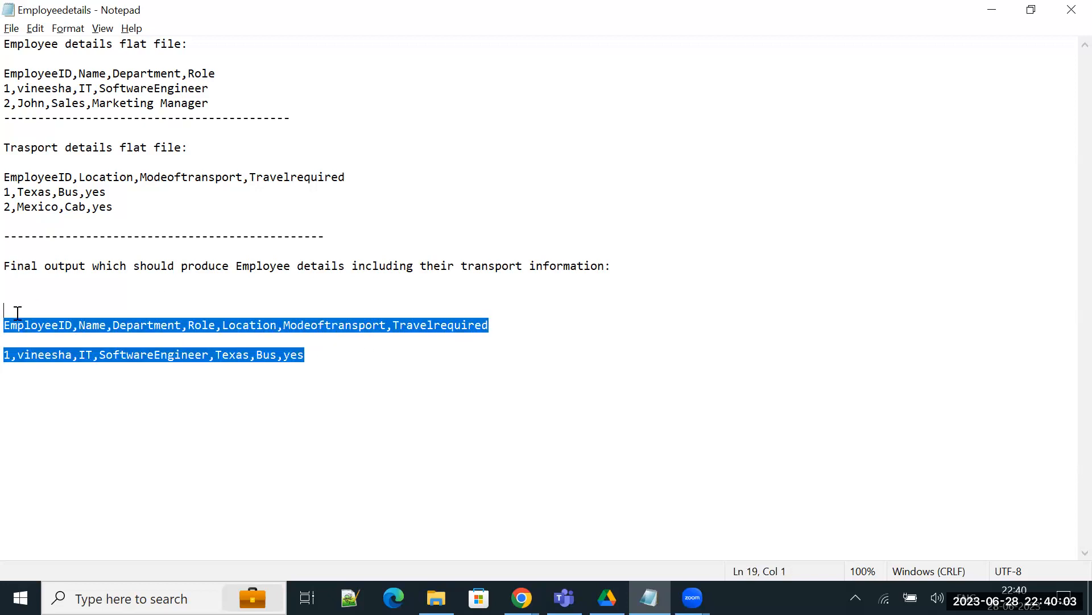
{"action": "left_click", "coordinate": [316, 358]}
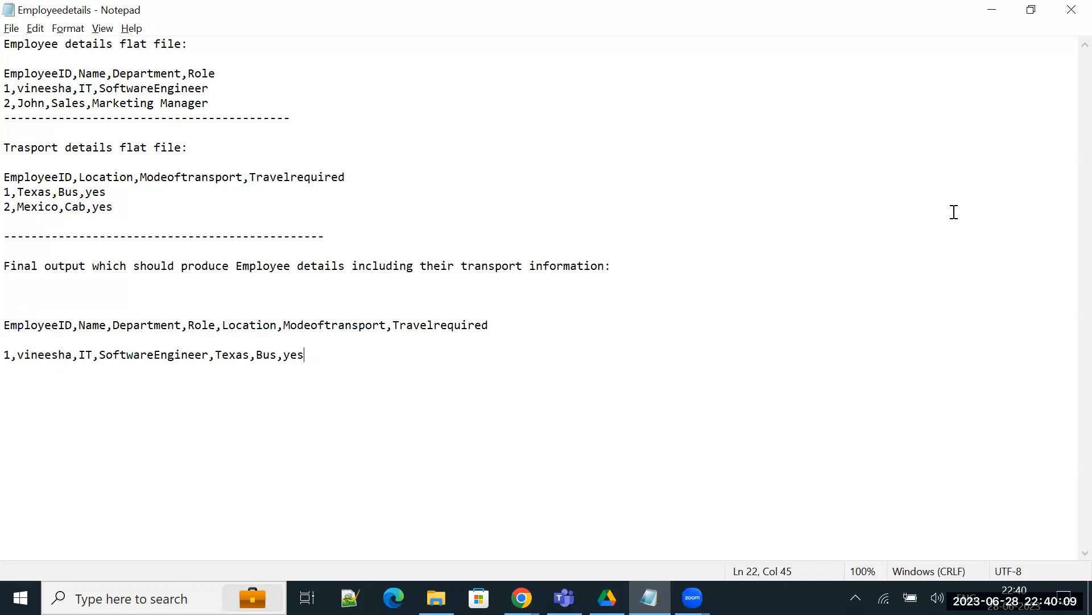
{"action": "left_click", "coordinate": [995, 21]}
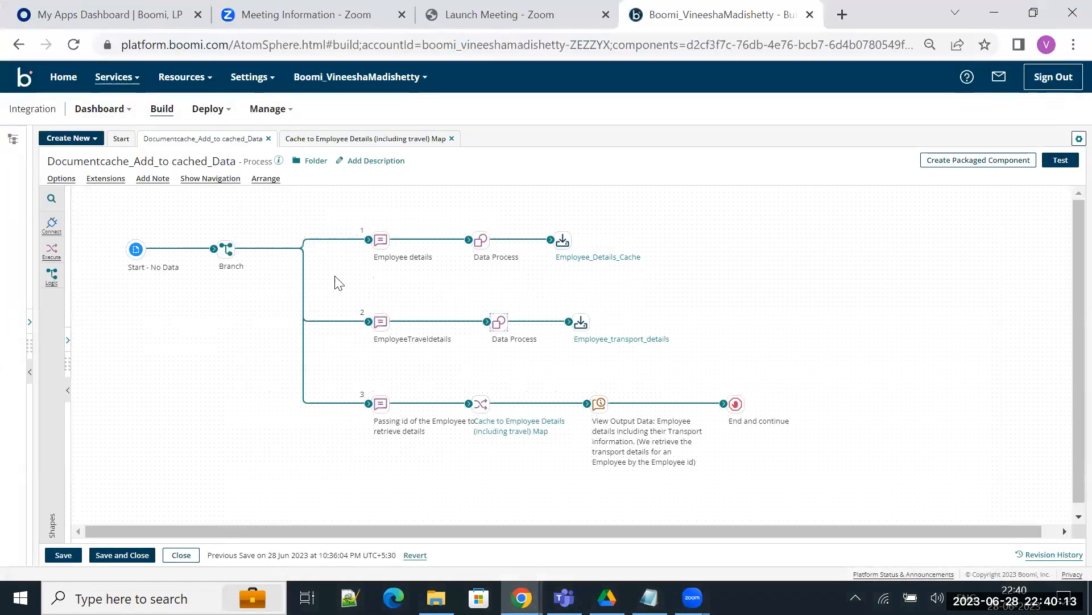
Step: Review the message content of the Employee details Message shape on branch 1
{"action": "left_click", "coordinate": [383, 242]}
{"action": "double_click", "coordinate": [383, 242]}
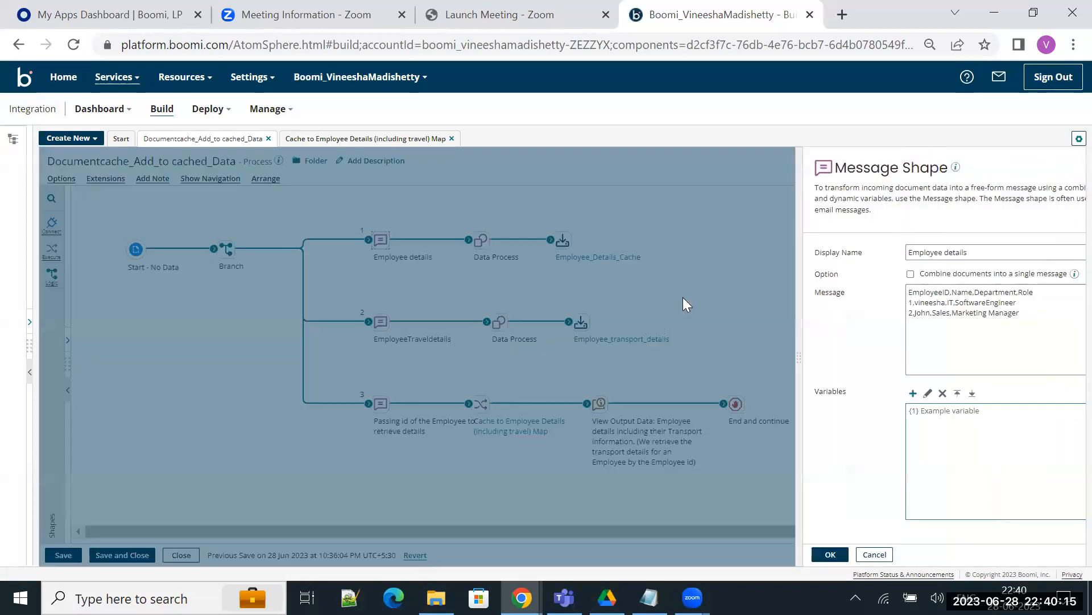
{"action": "scroll", "coordinate": [953, 313], "scroll_direction": "up", "scroll_amount": 5}
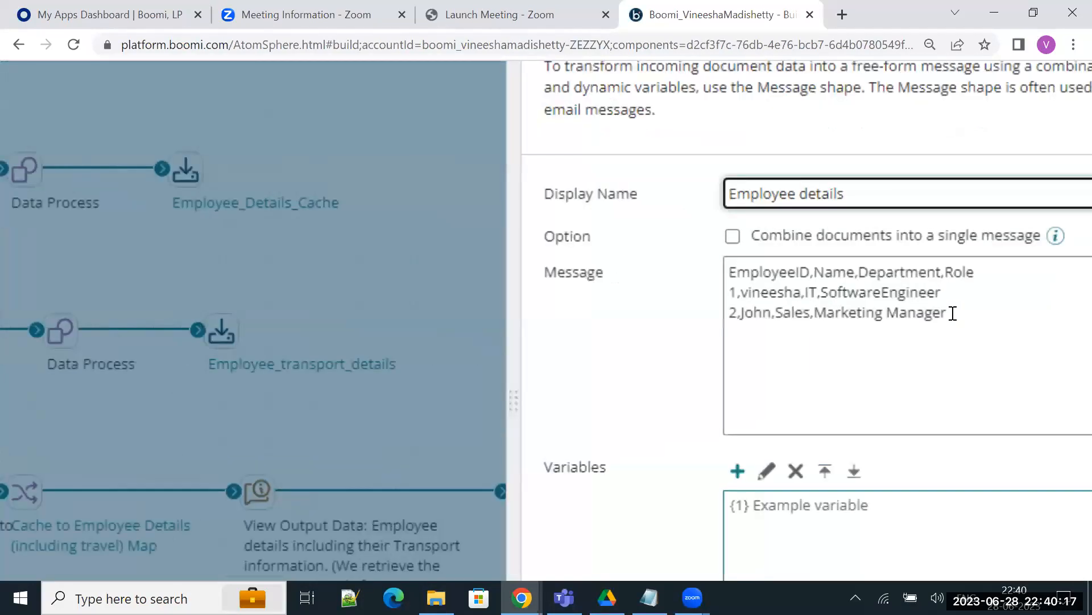
{"action": "left_click", "coordinate": [532, 268]}
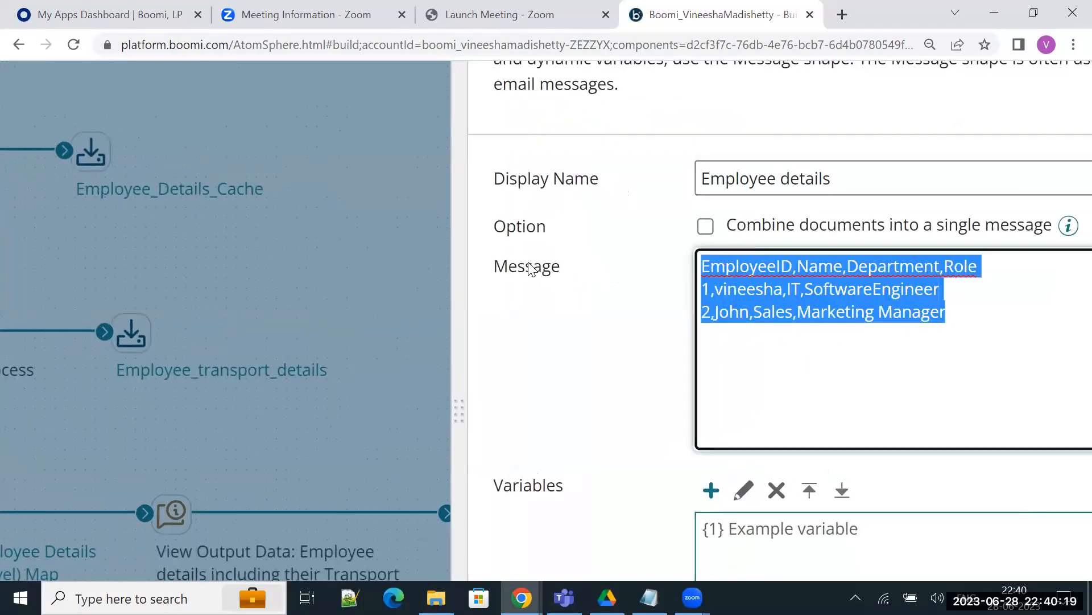
{"action": "scroll", "coordinate": [462, 270], "scroll_direction": "down", "scroll_amount": 5}
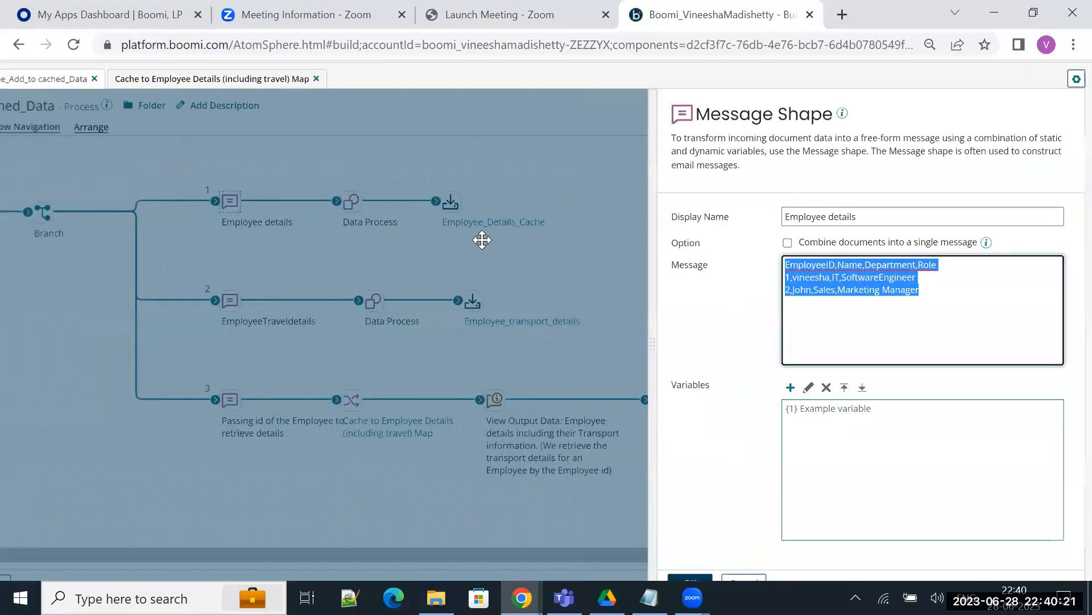
Step: Review branch 1's Data Process split settings and the profile and index of Employee_Details_Cache, and return to the process
{"action": "left_click", "coordinate": [480, 239]}
{"action": "left_click", "coordinate": [697, 347]}
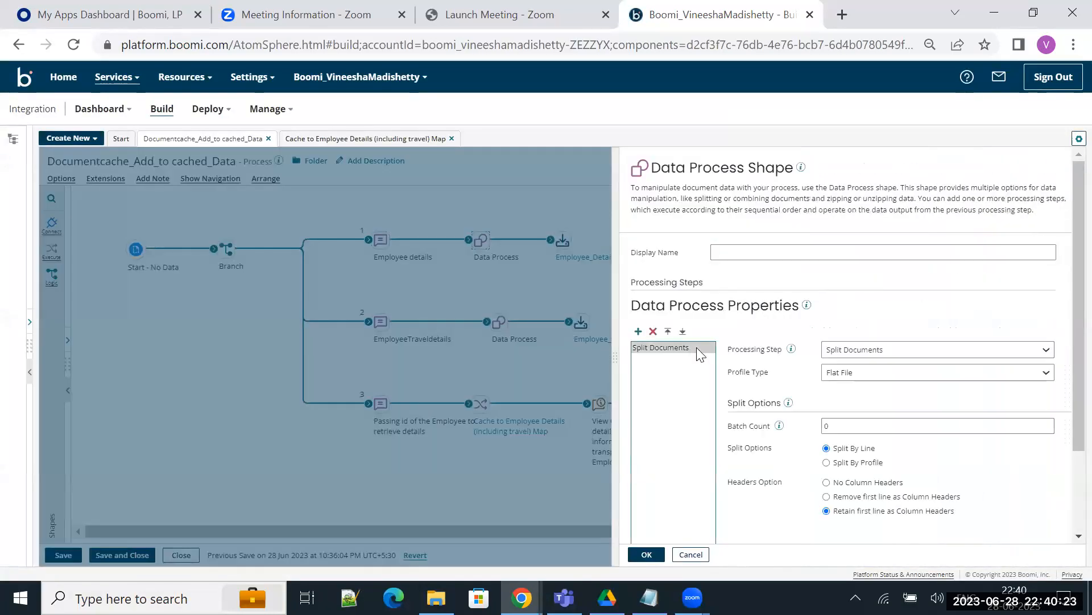
{"action": "scroll", "coordinate": [830, 421], "scroll_direction": "down", "scroll_amount": 2}
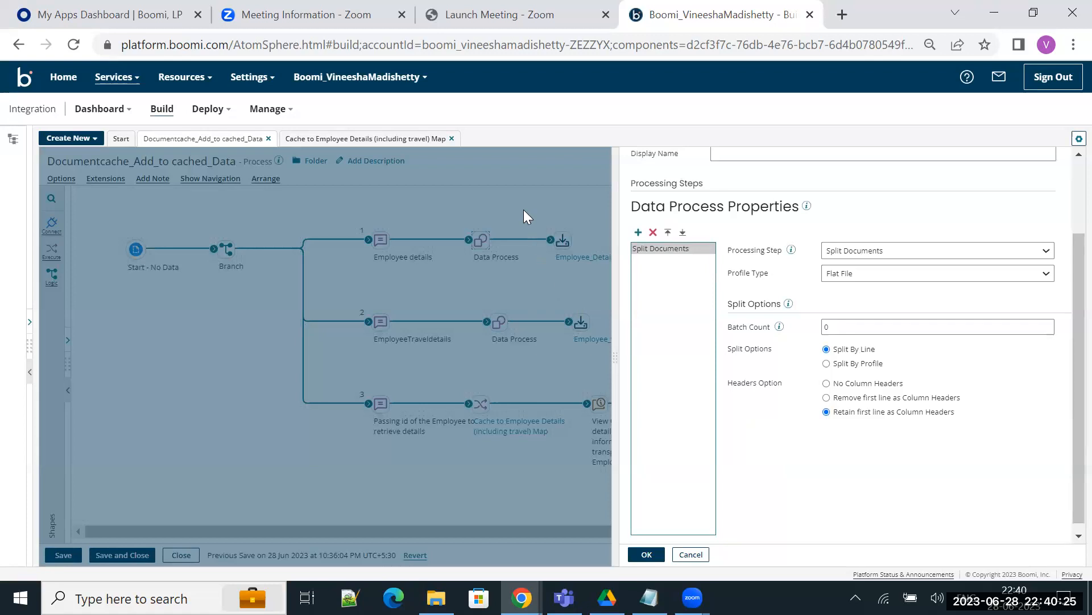
{"action": "key", "text": "Escape"}
{"action": "left_click", "coordinate": [591, 257]}
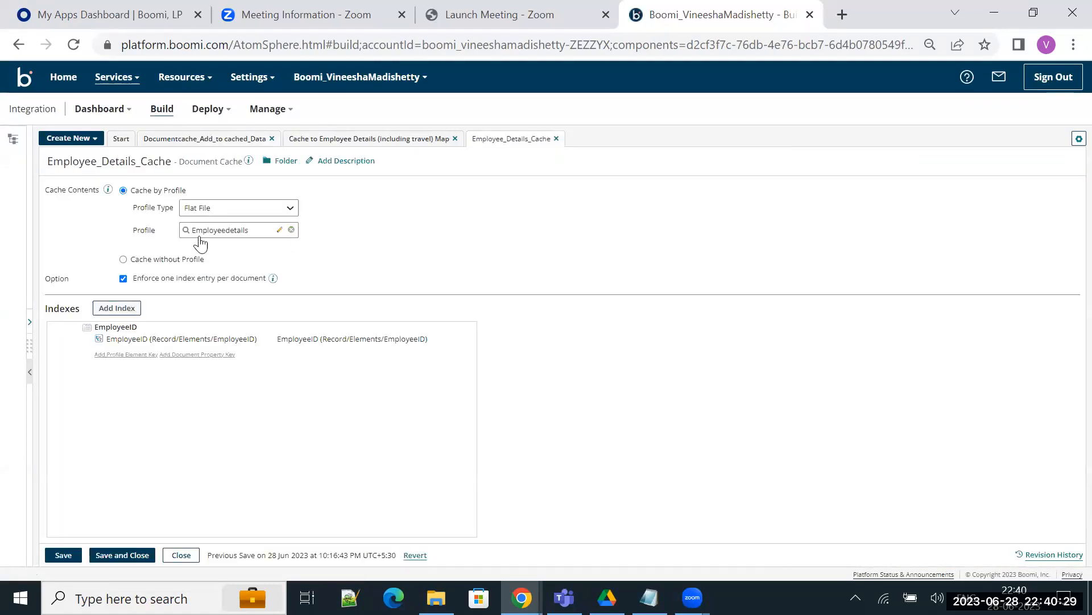
{"action": "mouse_move", "coordinate": [348, 342]}
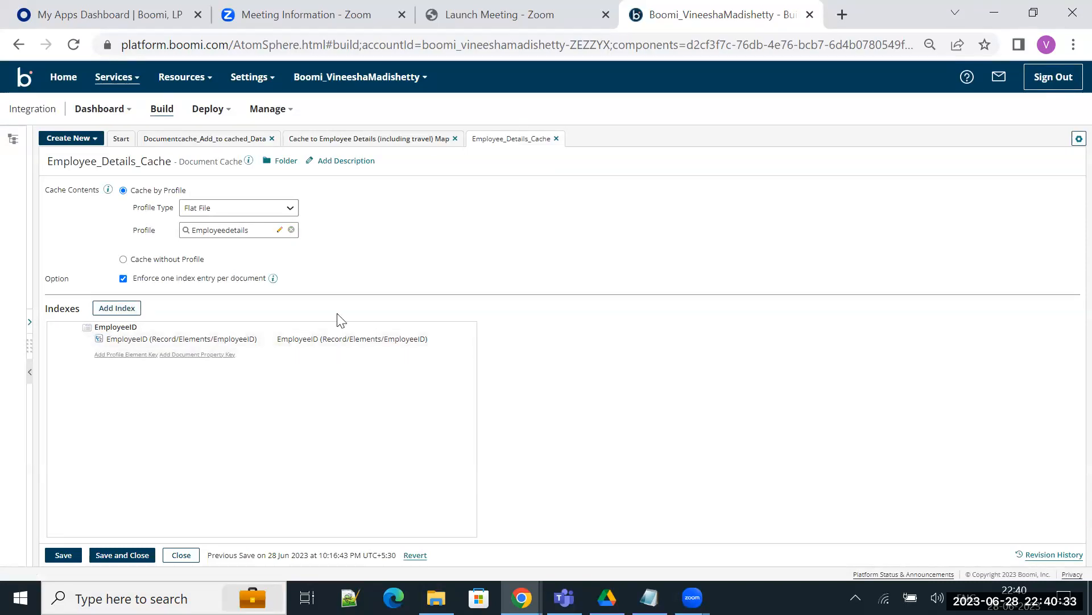
{"action": "left_click", "coordinate": [225, 142]}
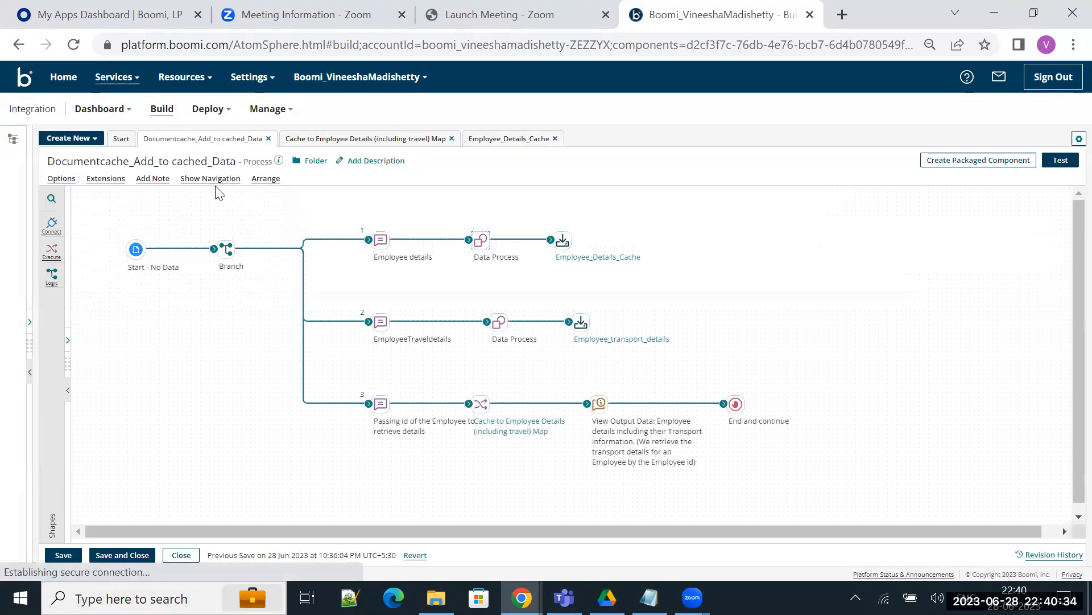
Step: Review the message content of the EmployeeTraveldetails Message shape on branch 2
{"action": "left_click", "coordinate": [379, 324]}
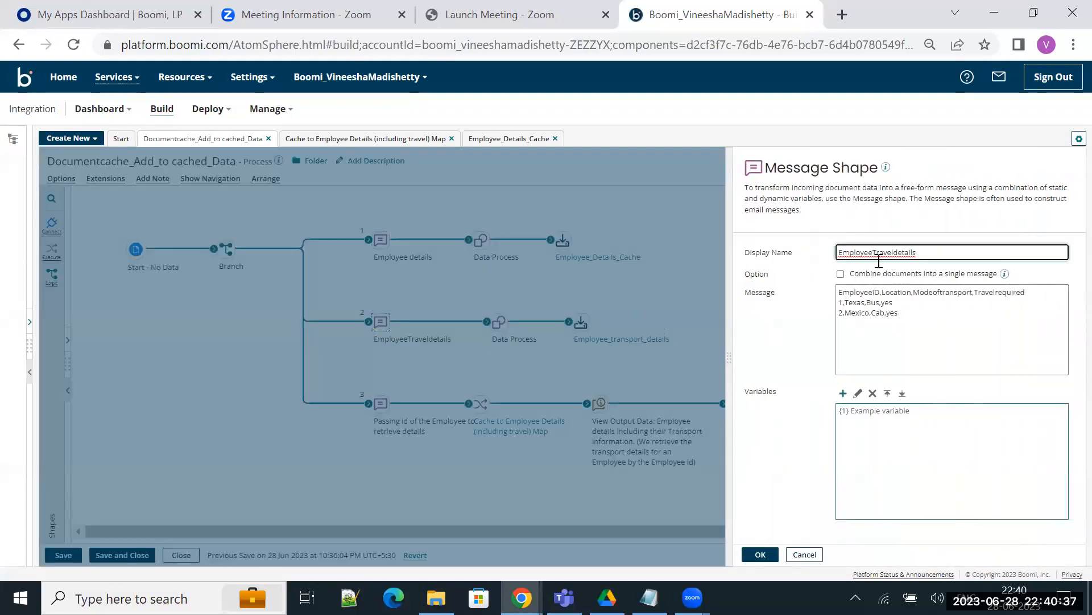
{"action": "scroll", "coordinate": [879, 263], "scroll_direction": "up", "scroll_amount": 3}
{"action": "scroll", "coordinate": [880, 263], "scroll_direction": "up", "scroll_amount": 3}
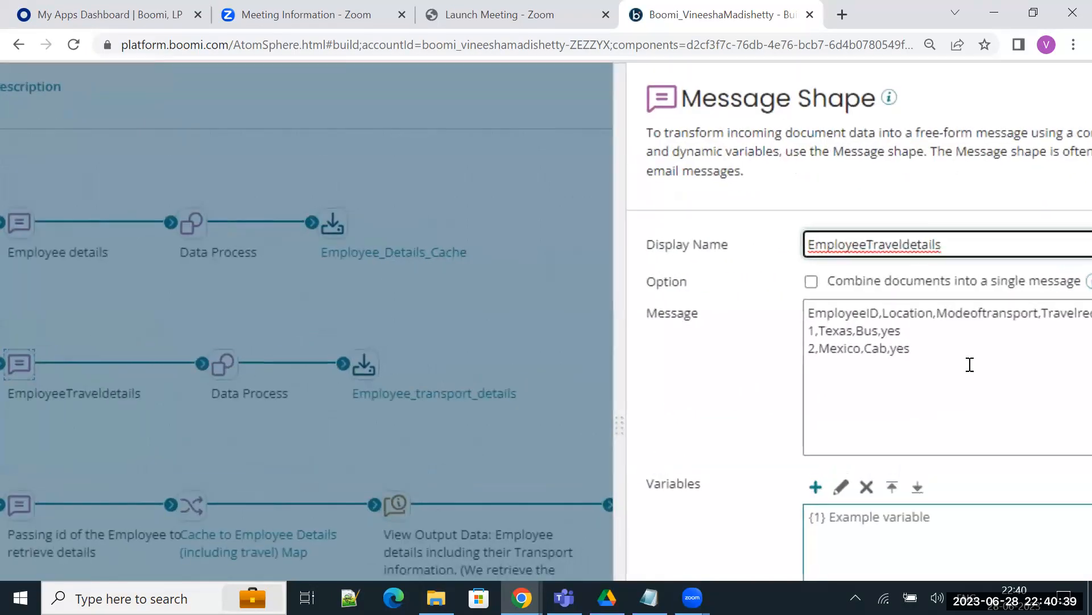
{"action": "scroll", "coordinate": [969, 363], "scroll_direction": "right", "scroll_amount": 3}
{"action": "scroll", "coordinate": [376, 278], "scroll_direction": "down", "scroll_amount": 2}
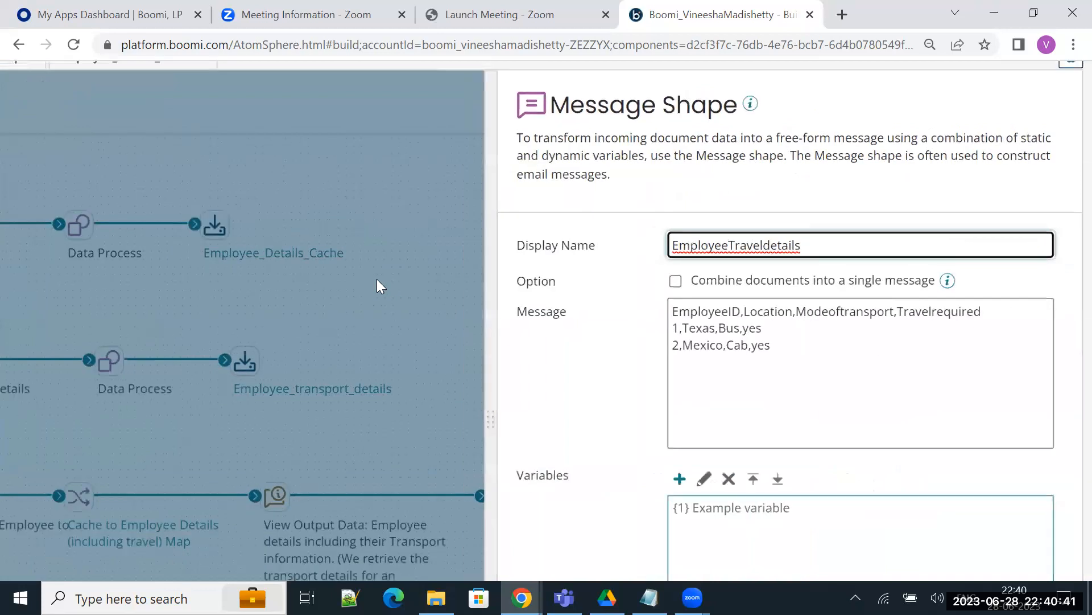
{"action": "scroll", "coordinate": [489, 273], "scroll_direction": "down", "scroll_amount": 2}
{"action": "scroll", "coordinate": [499, 311], "scroll_direction": "down", "scroll_amount": 4}
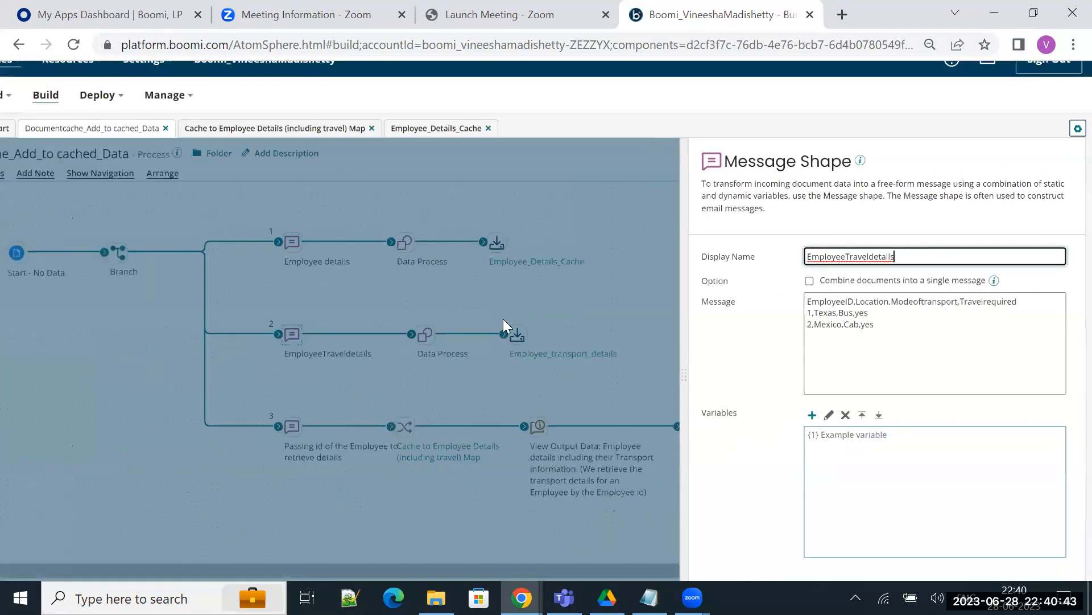
Step: Review branch 2's Data Process split settings and the Employee_transport_details document cache, and return to the process
{"action": "left_click", "coordinate": [503, 320]}
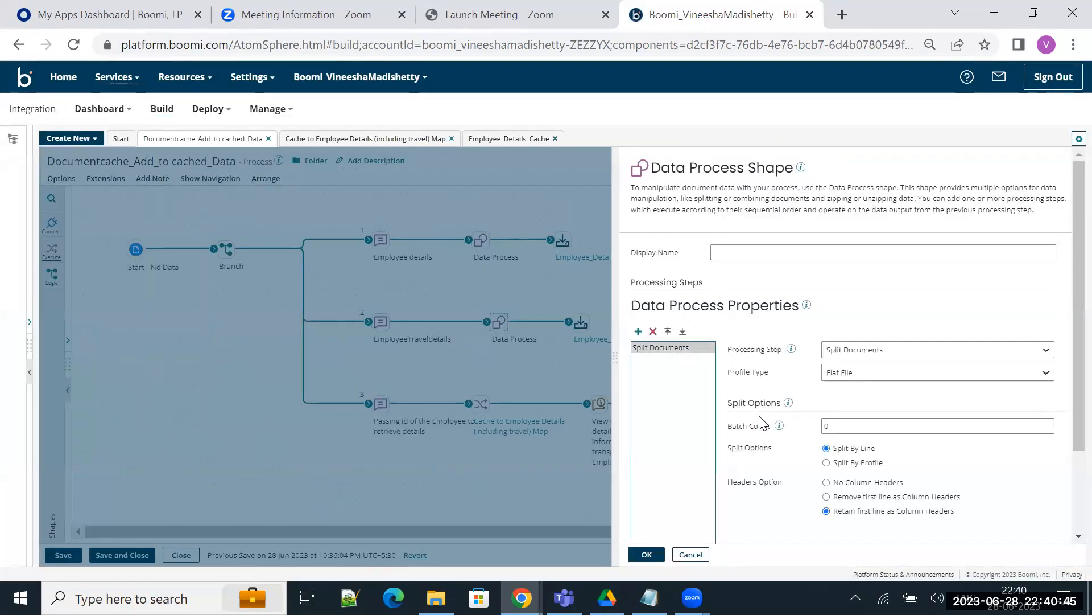
{"action": "scroll", "coordinate": [760, 419], "scroll_direction": "down", "scroll_amount": 2}
{"action": "left_click", "coordinate": [501, 290]}
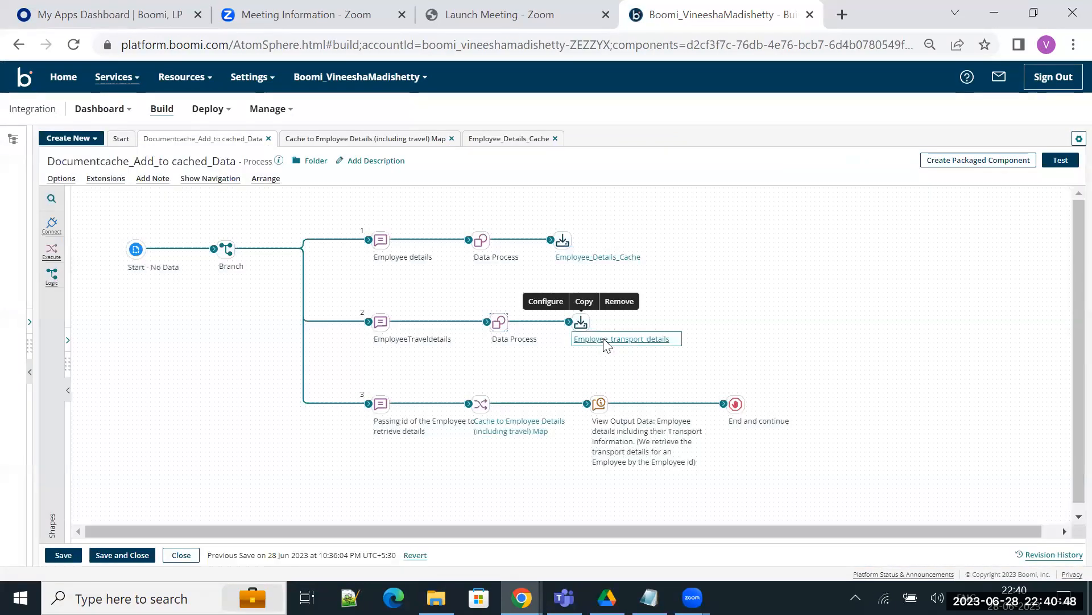
{"action": "left_click", "coordinate": [606, 339]}
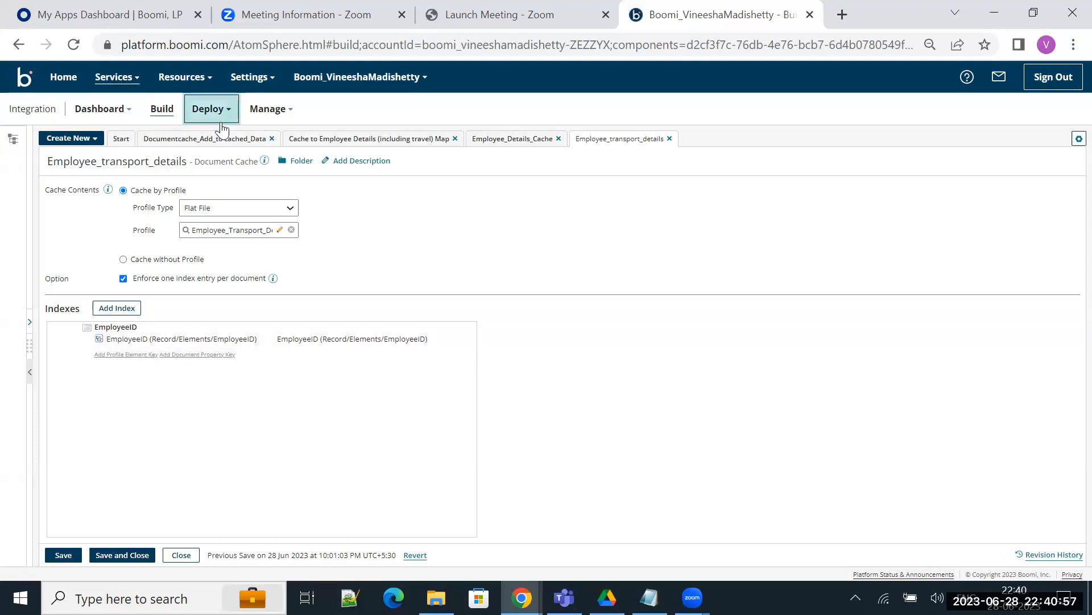
{"action": "left_click", "coordinate": [226, 142]}
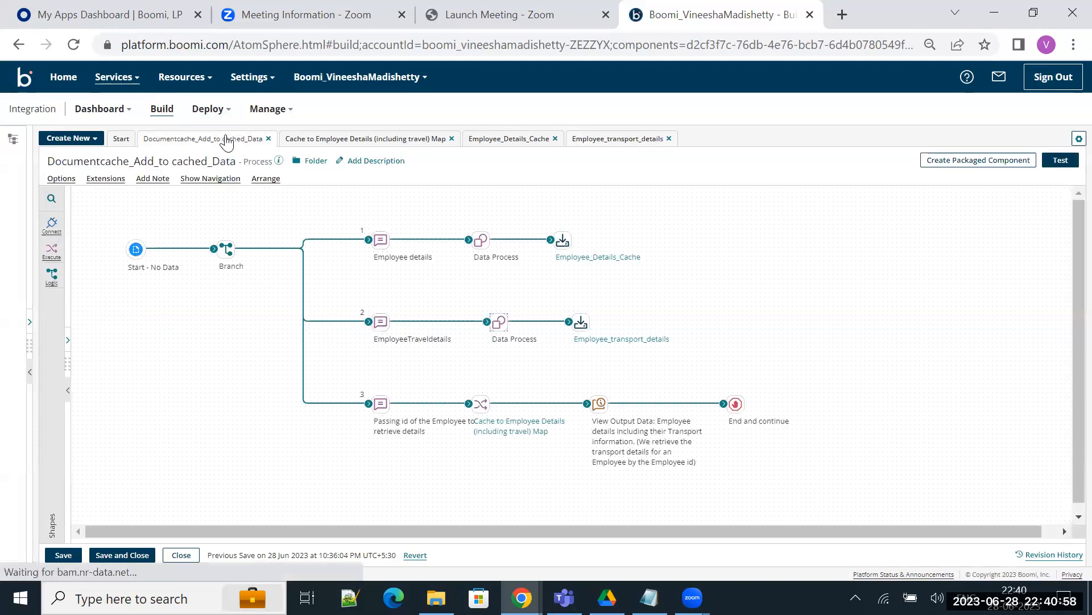
Step: Review the employee ID passed by the Message shape on branch 3, and close its settings
{"action": "double_click", "coordinate": [383, 403]}
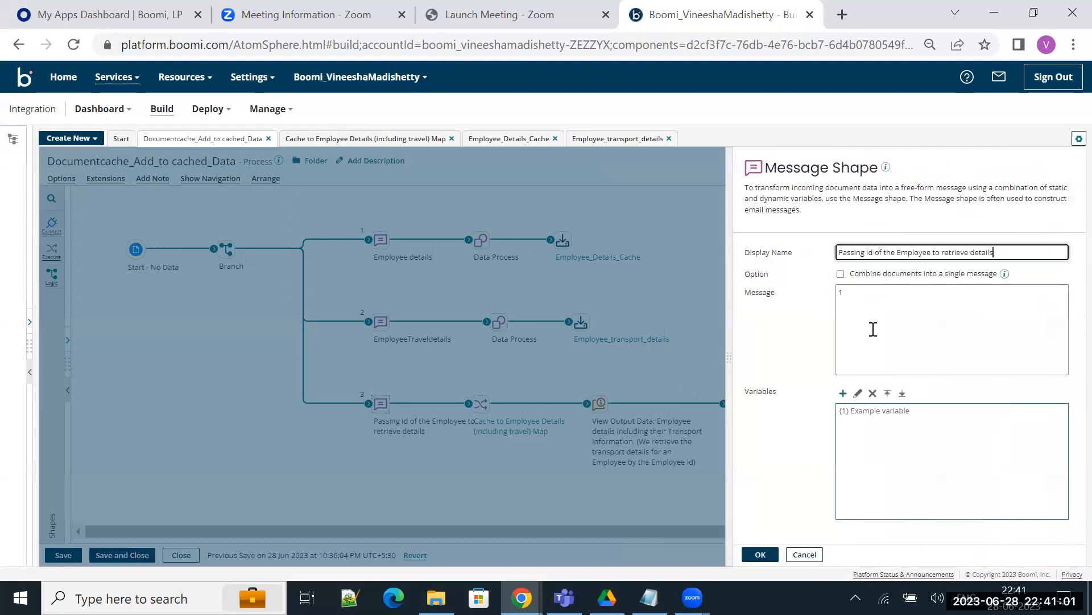
{"action": "left_click", "coordinate": [850, 293]}
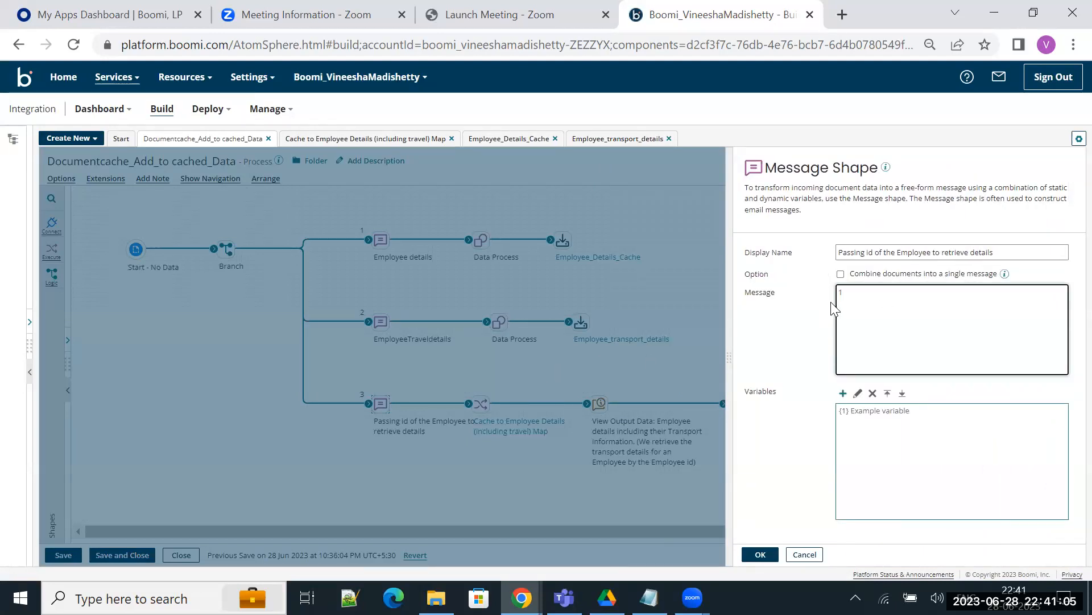
{"action": "key", "text": "ctrl+a"}
{"action": "left_click", "coordinate": [875, 328]}
{"action": "left_click", "coordinate": [677, 359]}
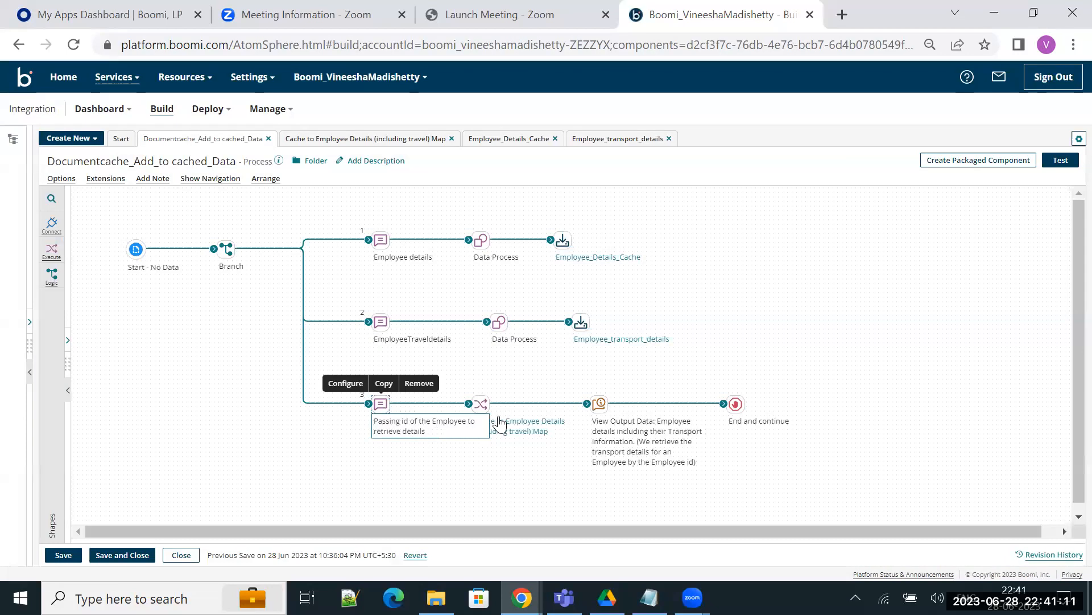
Step: In the Cache to Employee Details (including travel) Map, start adding cached data to the source Elements from Employee_Details_Cache with the EmployeeID index
{"action": "left_click", "coordinate": [508, 434]}
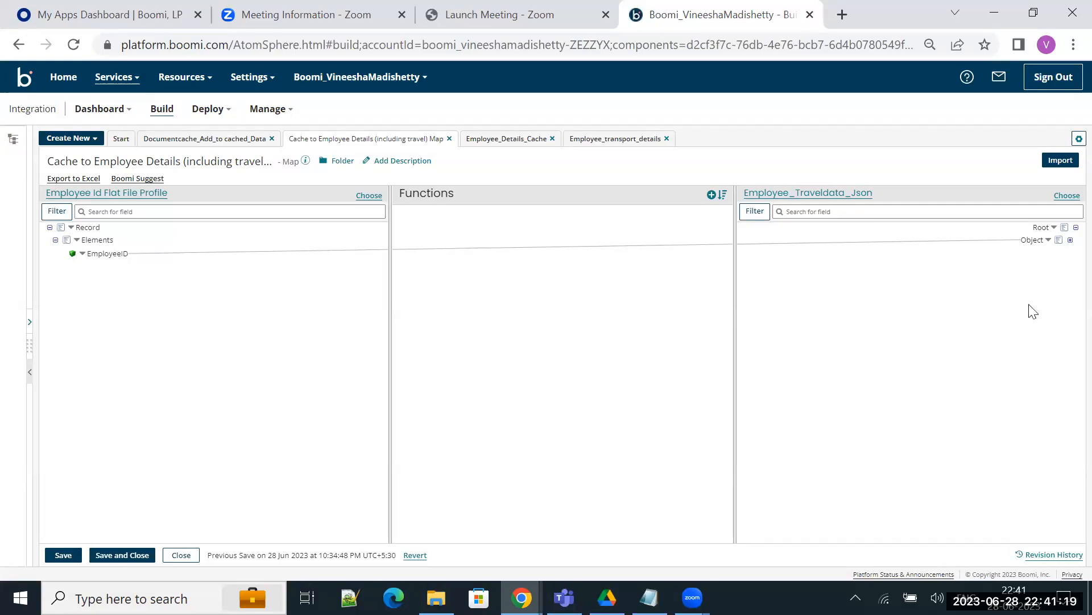
{"action": "left_click", "coordinate": [1070, 240]}
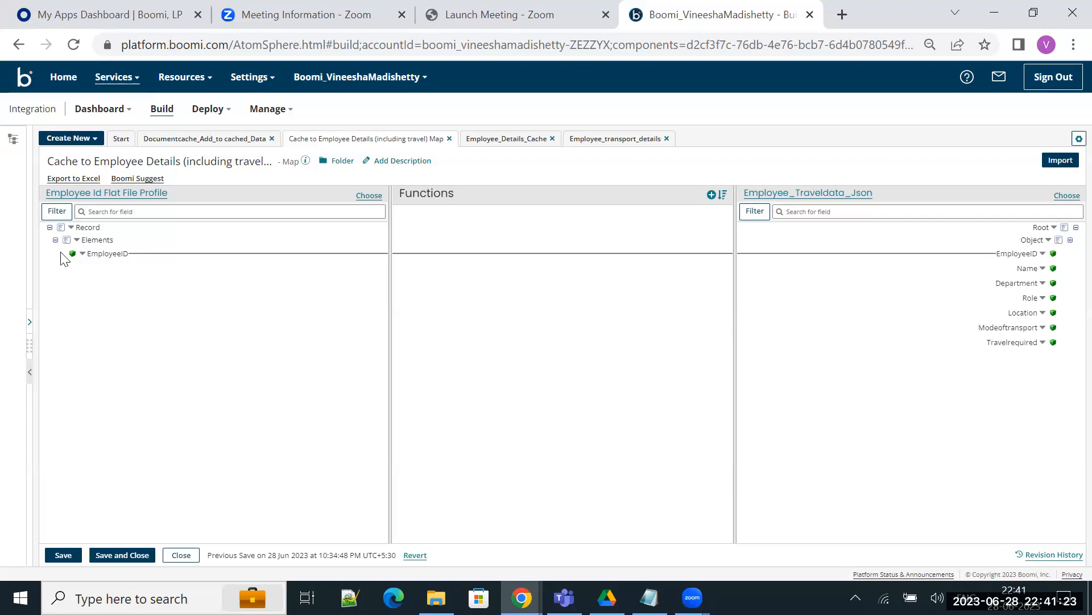
{"action": "left_click", "coordinate": [78, 240]}
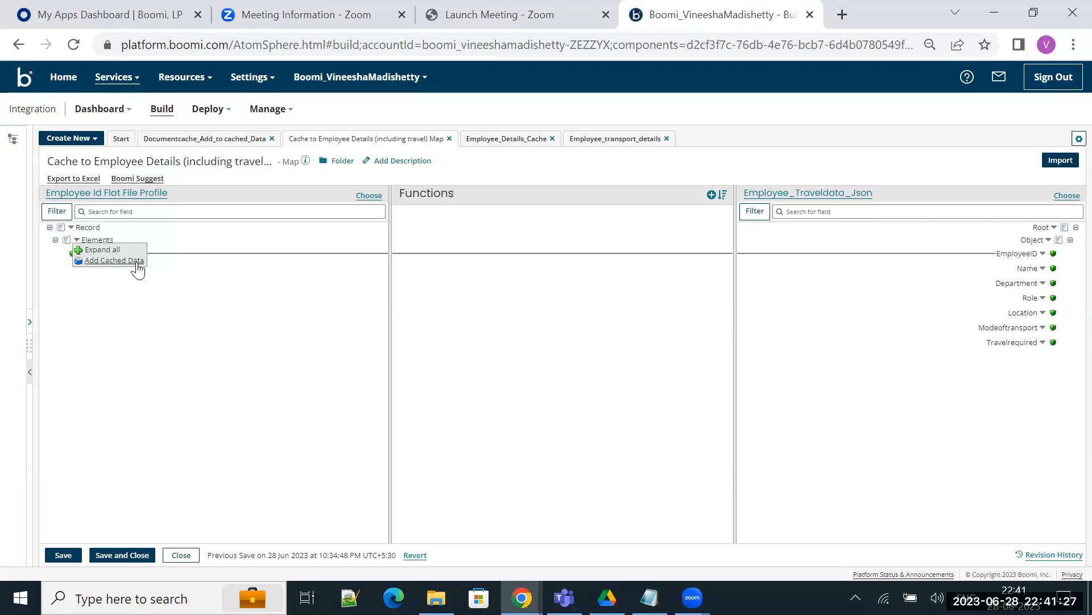
{"action": "left_click", "coordinate": [114, 260]}
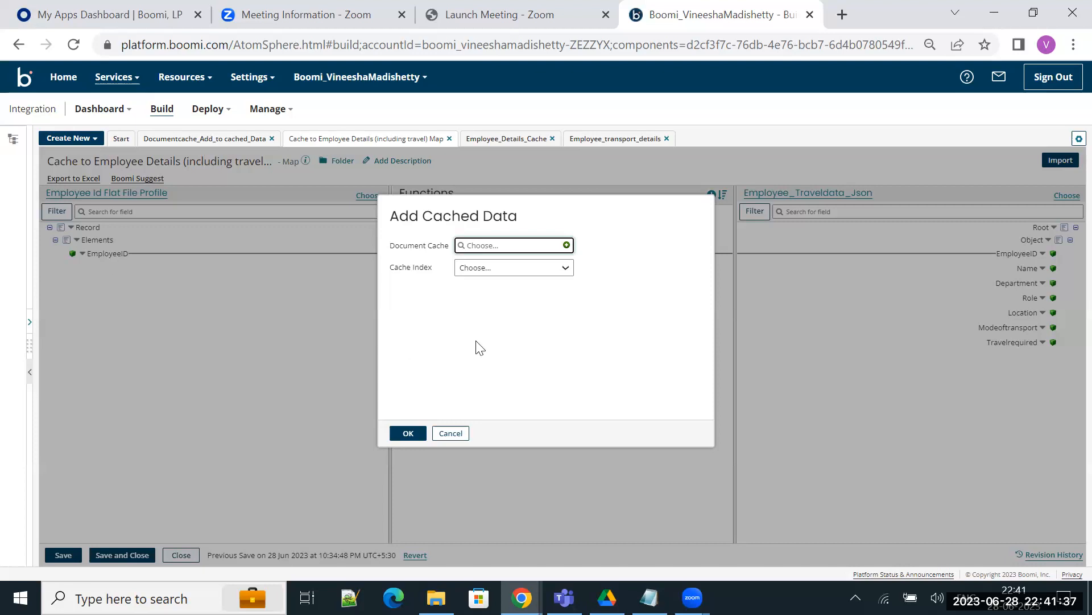
{"action": "left_click", "coordinate": [509, 246]}
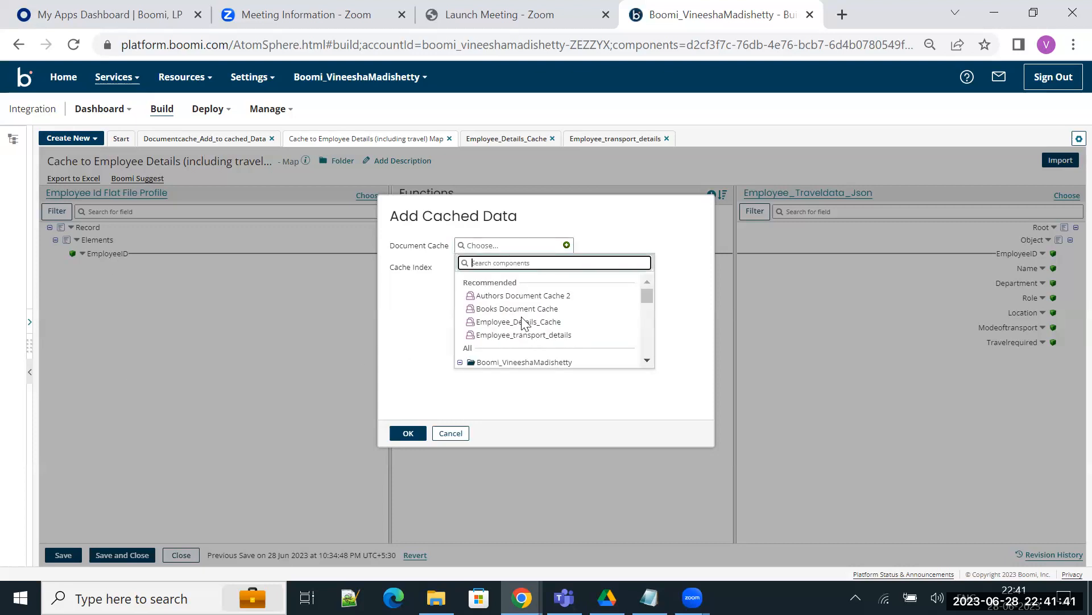
{"action": "left_click", "coordinate": [526, 322]}
{"action": "left_click", "coordinate": [516, 272]}
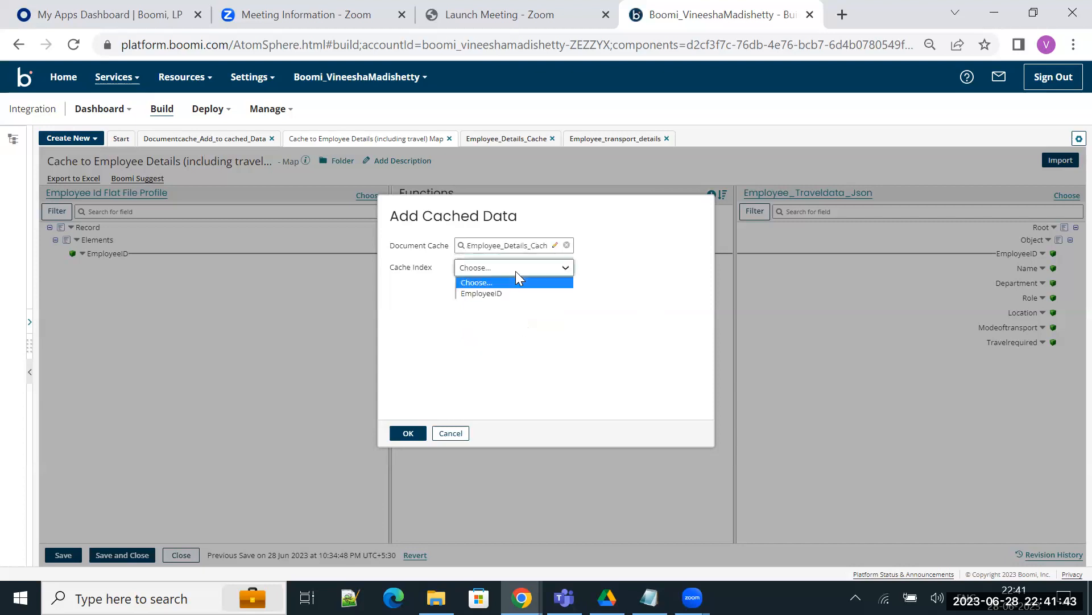
{"action": "left_click", "coordinate": [519, 294]}
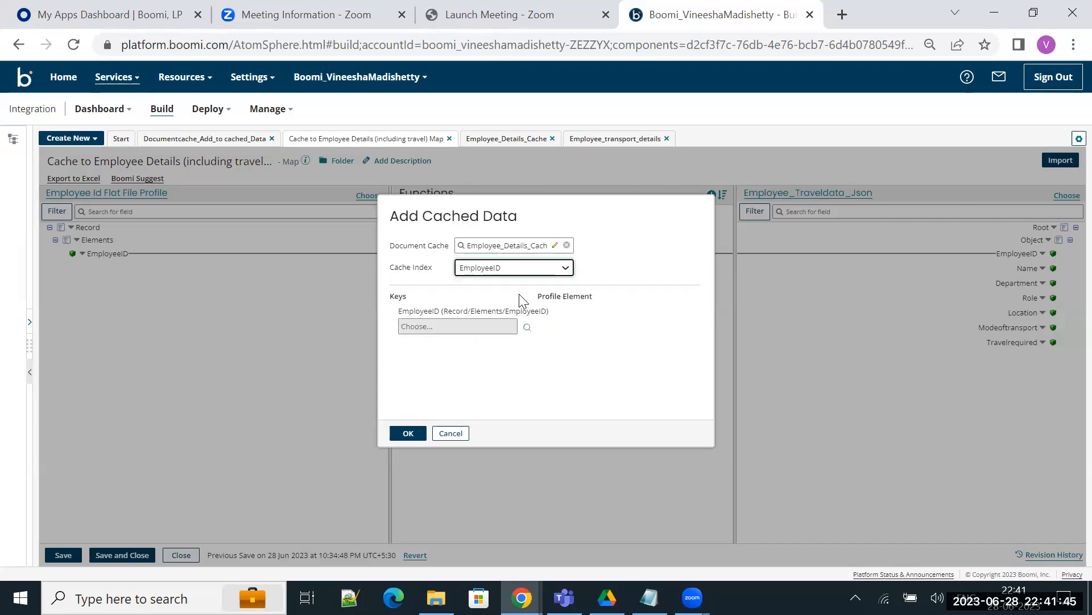
Step: Set the source EmployeeID element as the cache key, confirm the cached data, and expand the Employee_Details_Cache fields
{"action": "left_click", "coordinate": [527, 328]}
{"action": "left_click", "coordinate": [415, 381]}
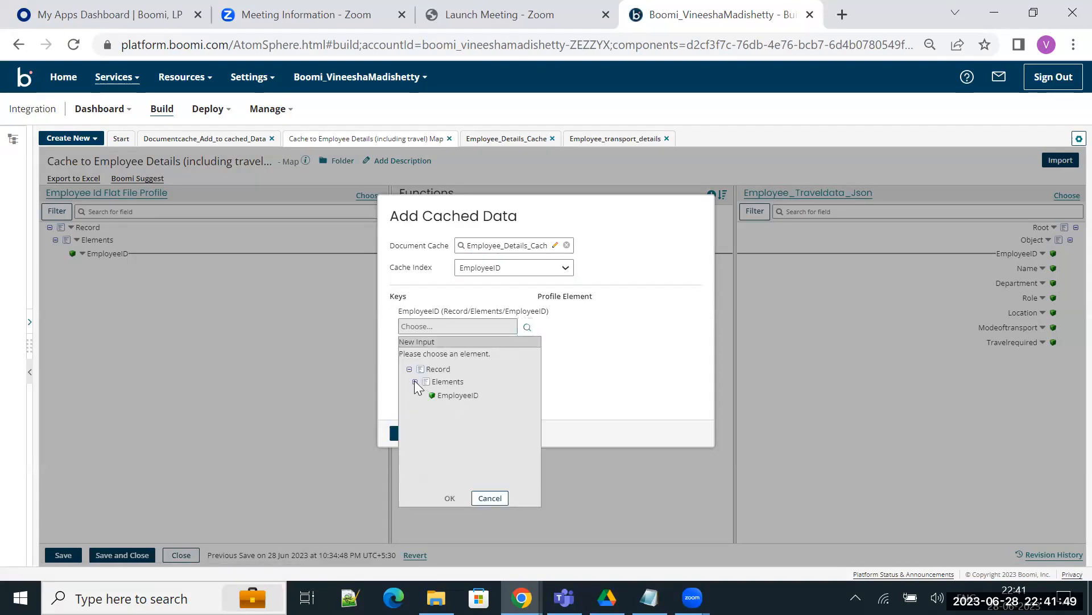
{"action": "left_click", "coordinate": [445, 397]}
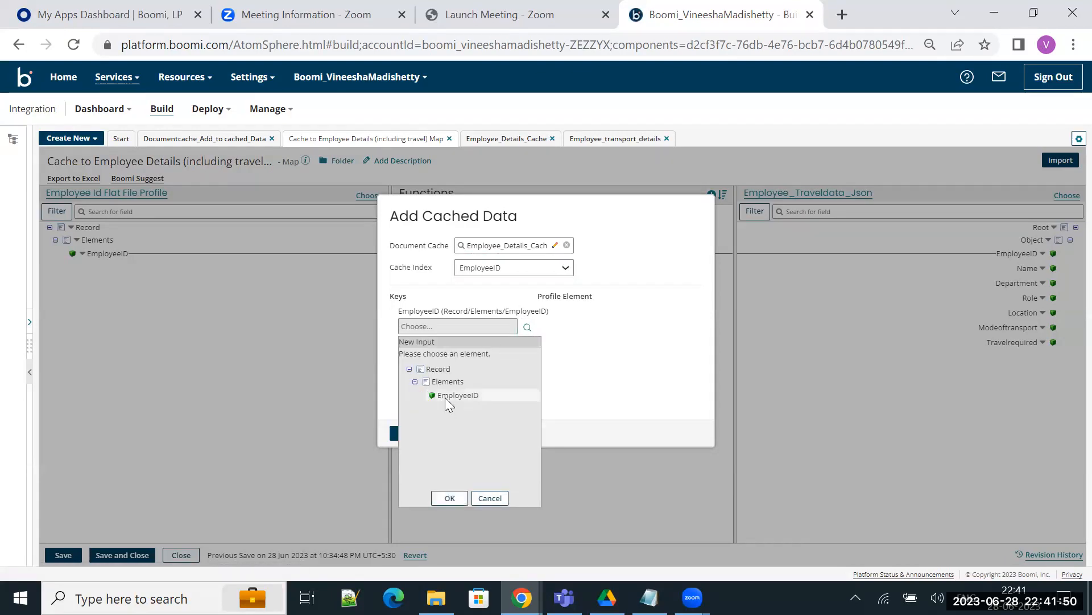
{"action": "left_click", "coordinate": [449, 499]}
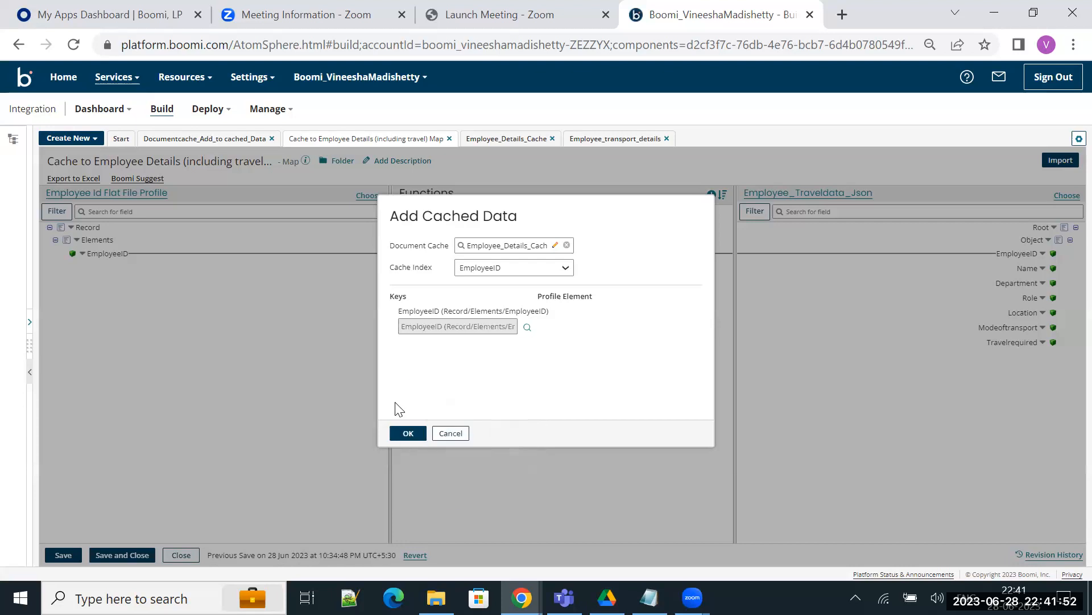
{"action": "left_click", "coordinate": [405, 433]}
{"action": "left_click", "coordinate": [60, 267]}
{"action": "left_click", "coordinate": [66, 279]}
{"action": "left_click", "coordinate": [72, 292]}
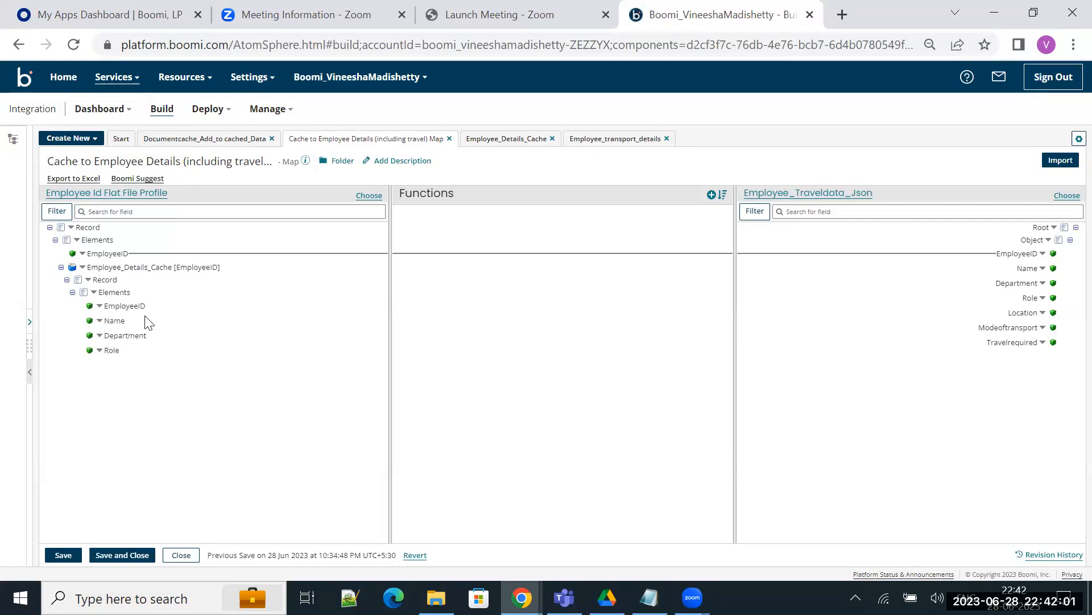
Step: Start adding a second cached data source to the source Elements, using the Employee_transport_details cache and its EmployeeID index
{"action": "left_click", "coordinate": [76, 240]}
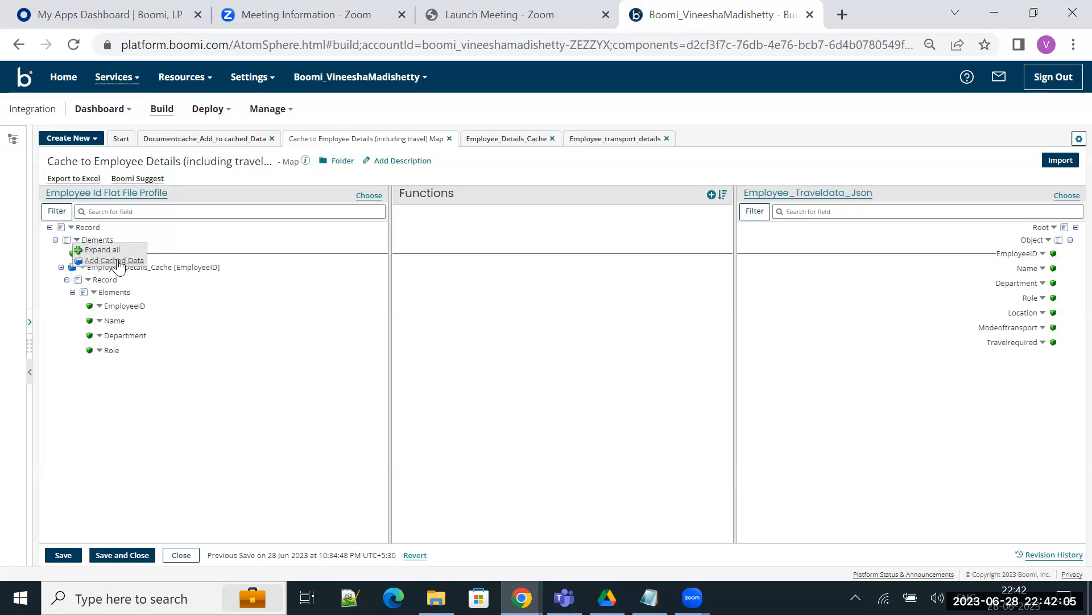
{"action": "left_click", "coordinate": [118, 262]}
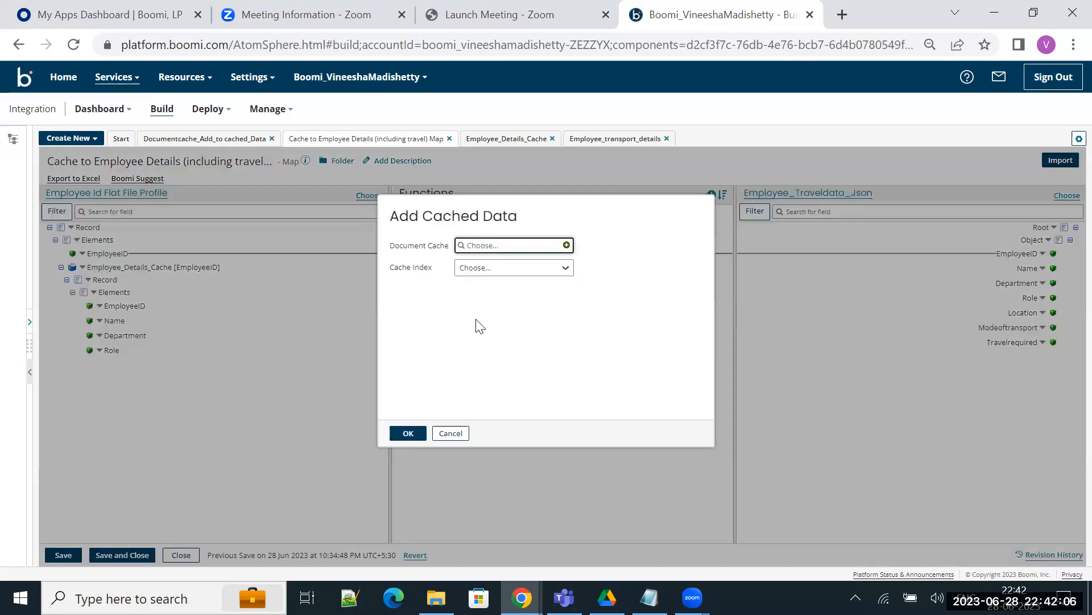
{"action": "left_click", "coordinate": [484, 249]}
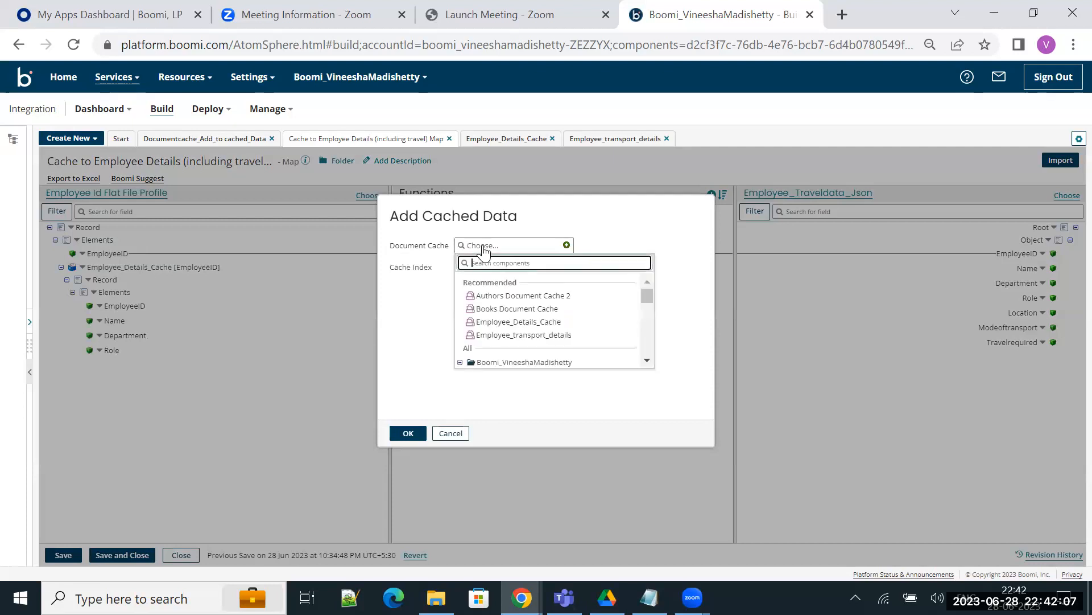
{"action": "left_click", "coordinate": [501, 335]}
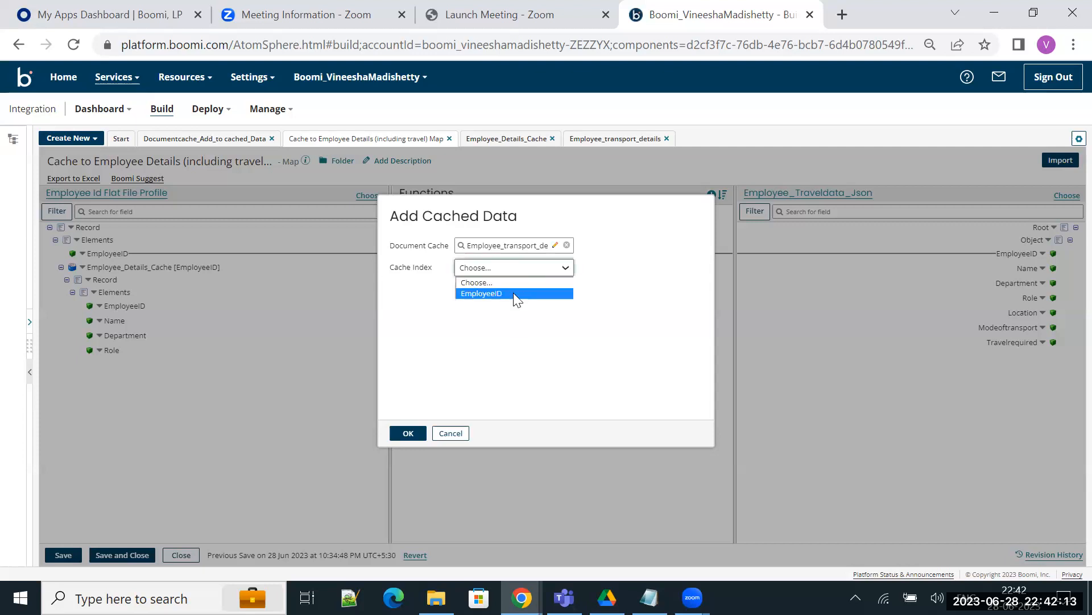
{"action": "left_click", "coordinate": [513, 292]}
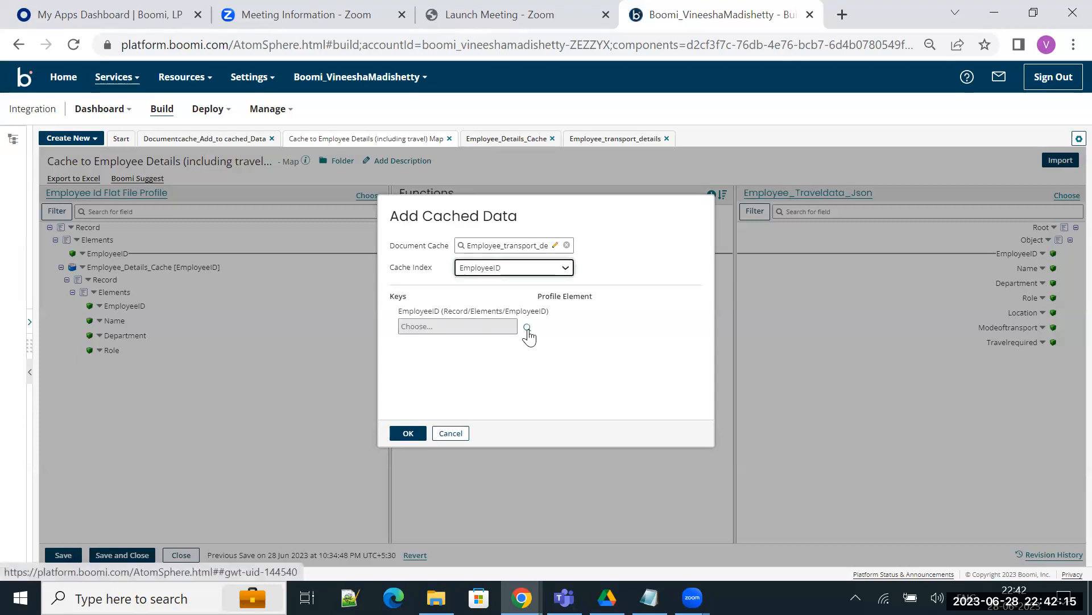
Step: Use the source EmployeeID element as the key for the transport cache, confirm it, and expand the Employee_transport_details fields
{"action": "left_click", "coordinate": [528, 327]}
{"action": "left_click", "coordinate": [415, 382]}
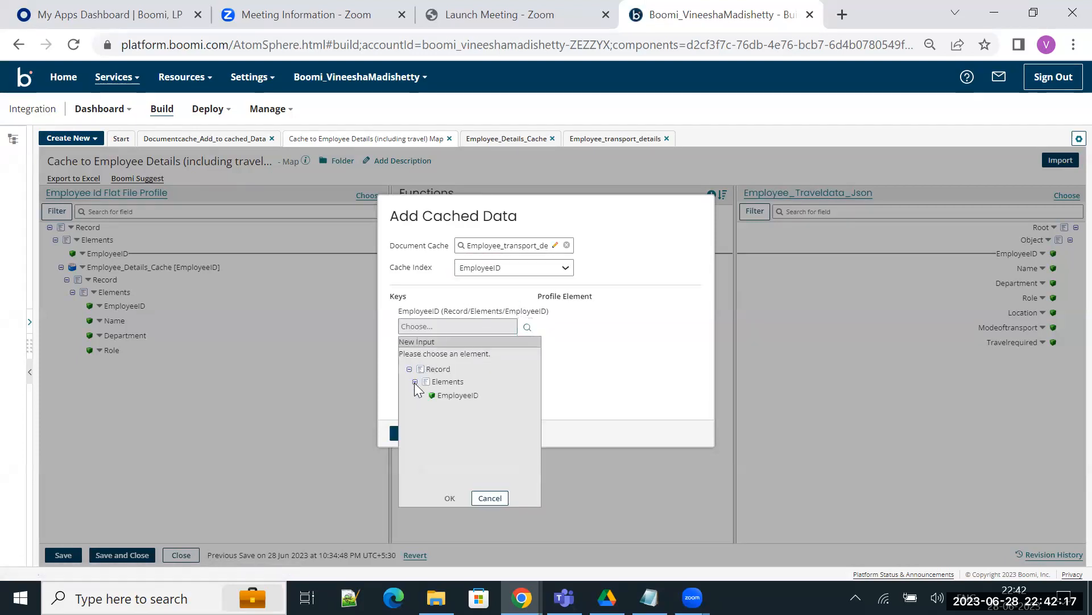
{"action": "left_click", "coordinate": [455, 395]}
{"action": "left_click", "coordinate": [449, 498]}
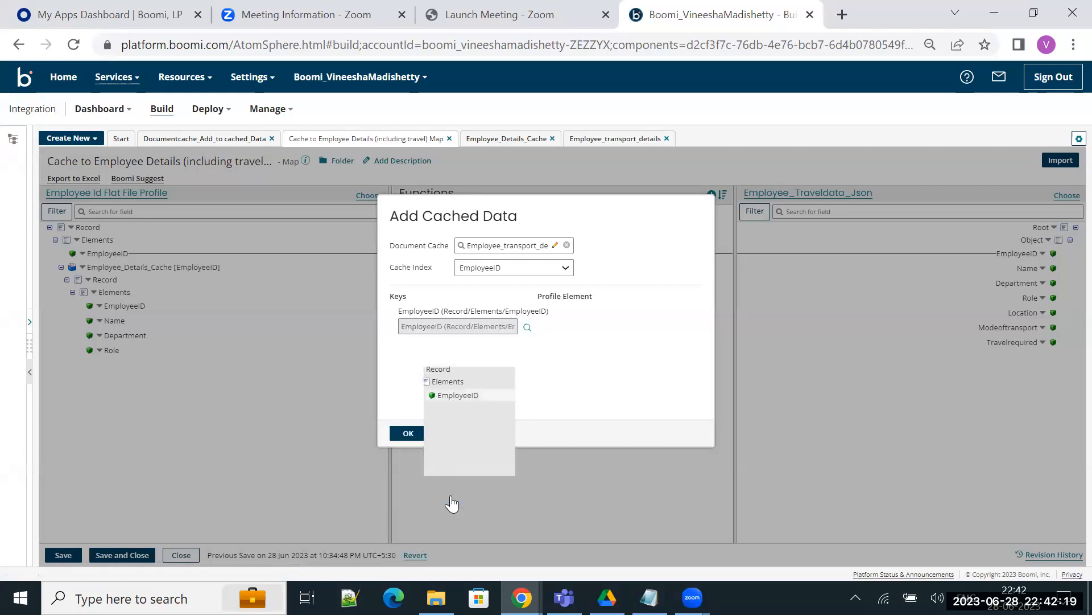
{"action": "left_click", "coordinate": [405, 434]}
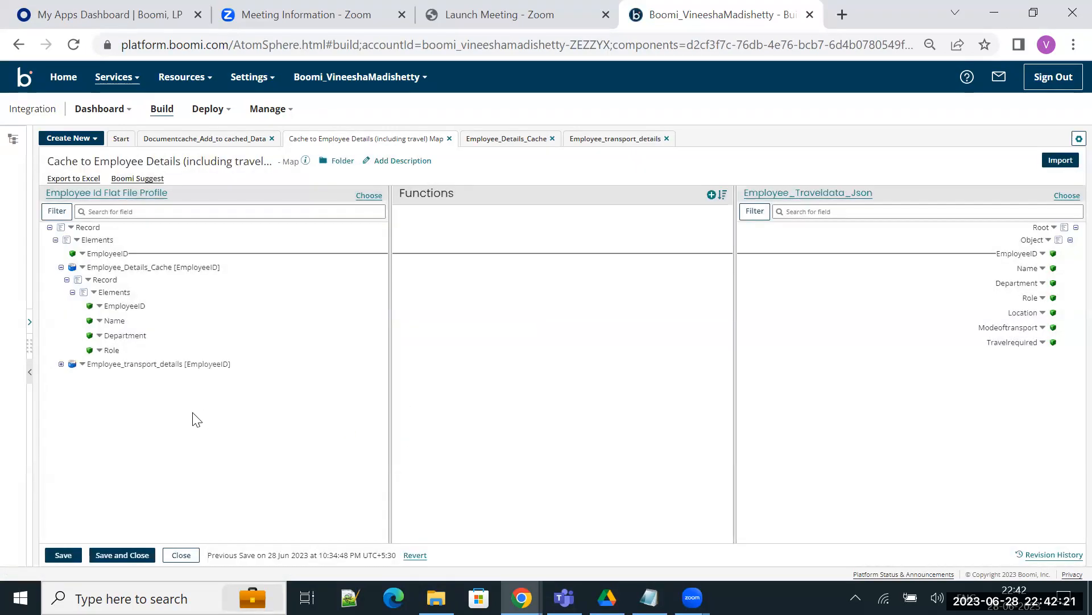
{"action": "left_click", "coordinate": [61, 363]}
{"action": "left_click", "coordinate": [67, 376]}
{"action": "left_click", "coordinate": [73, 390]}
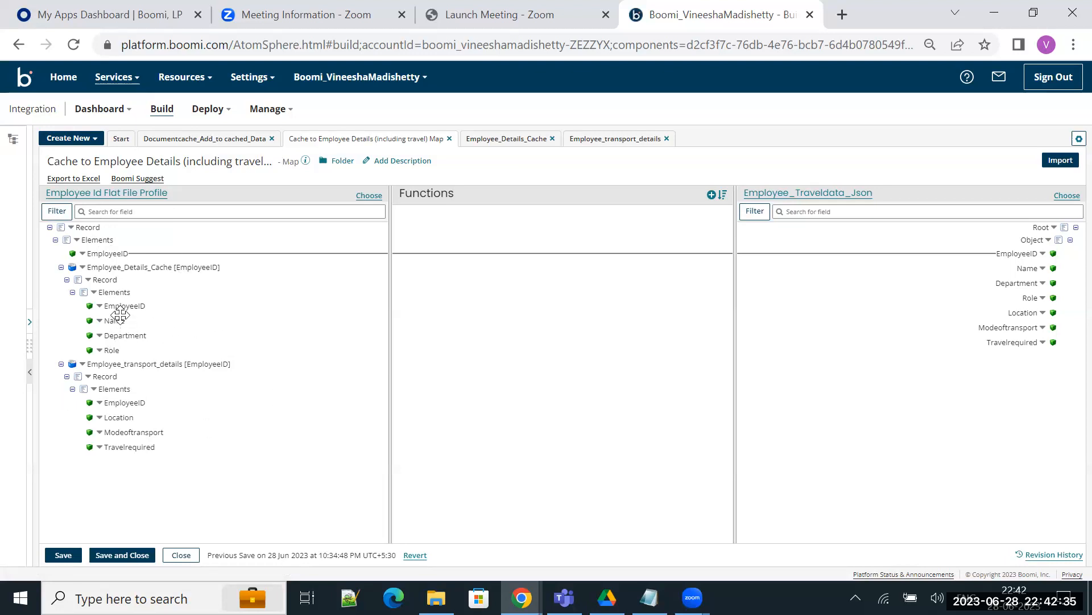
Step: Map Name, Department and Role from Employee_Details_Cache to the matching fields of the Employee_Traveldata_Json profile
{"action": "left_click_drag", "start_coordinate": [122, 323], "coordinate": [1034, 280]}
{"action": "left_click_drag", "start_coordinate": [119, 321], "coordinate": [1027, 269]}
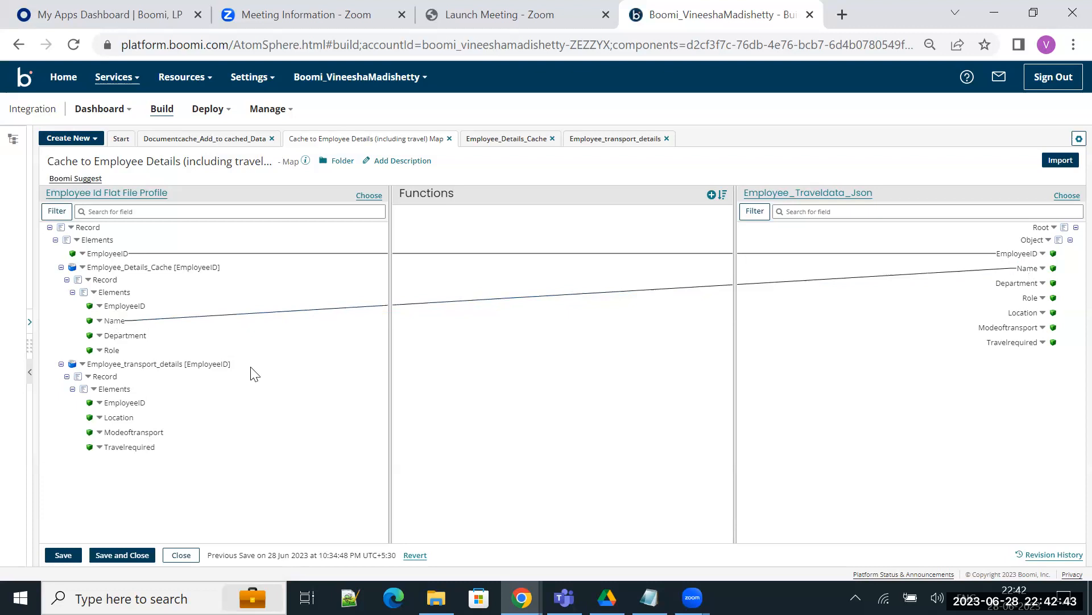
{"action": "left_click_drag", "start_coordinate": [126, 335], "coordinate": [1018, 283]}
{"action": "left_click_drag", "start_coordinate": [113, 350], "coordinate": [1036, 298]}
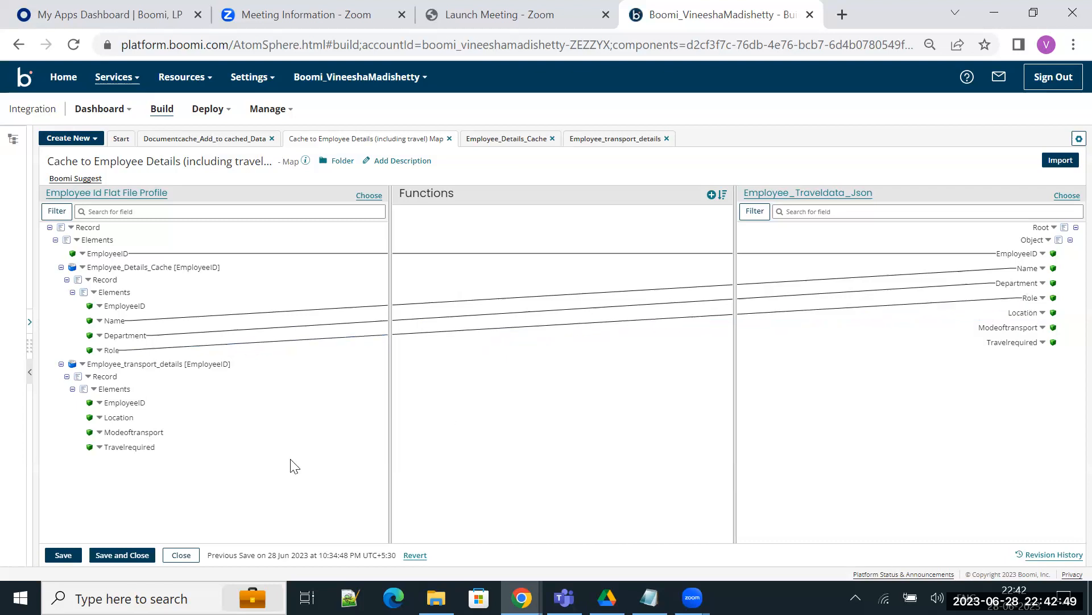
Step: Map Location, Modeoftransport and Travelrequired from Employee_transport_details to the matching destination fields, and save the map
{"action": "left_click_drag", "start_coordinate": [119, 418], "coordinate": [1025, 313]}
{"action": "left_click_drag", "start_coordinate": [150, 433], "coordinate": [1033, 328]}
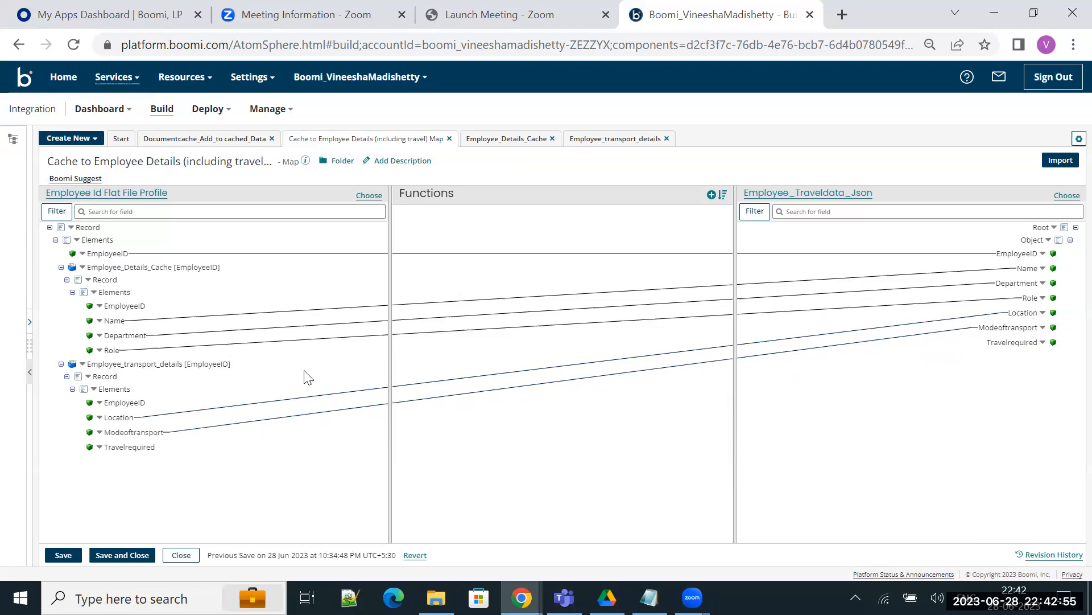
{"action": "left_click_drag", "start_coordinate": [101, 449], "coordinate": [1011, 344]}
{"action": "left_click", "coordinate": [63, 555]}
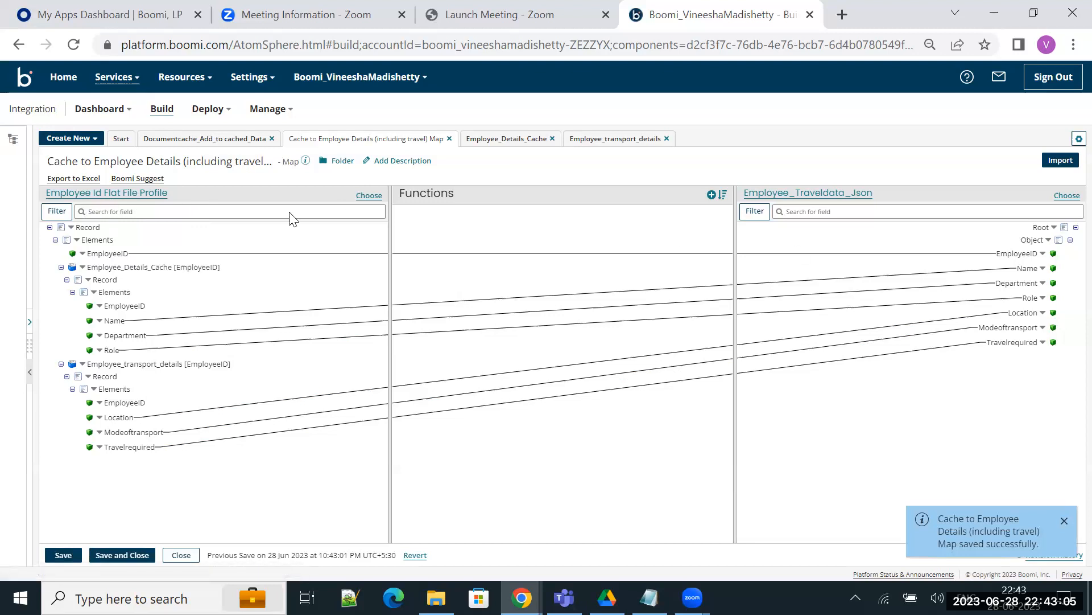
Step: Return to the Documentcache_Add_to cached_Data process and run a new test on the sep2022atomlatest atom
{"action": "left_click", "coordinate": [216, 143]}
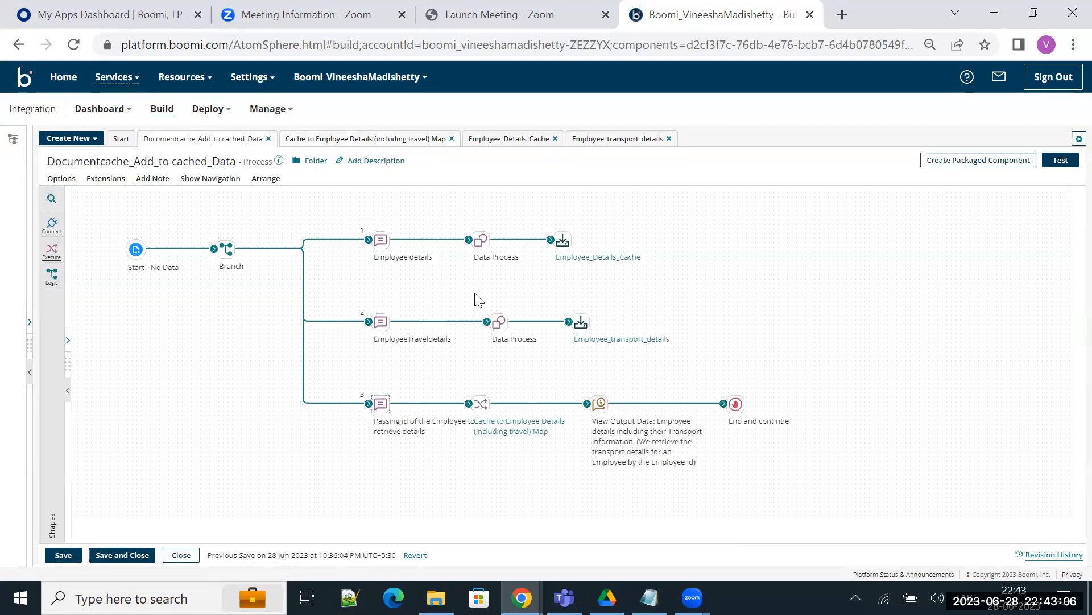
{"action": "left_click", "coordinate": [1061, 161]}
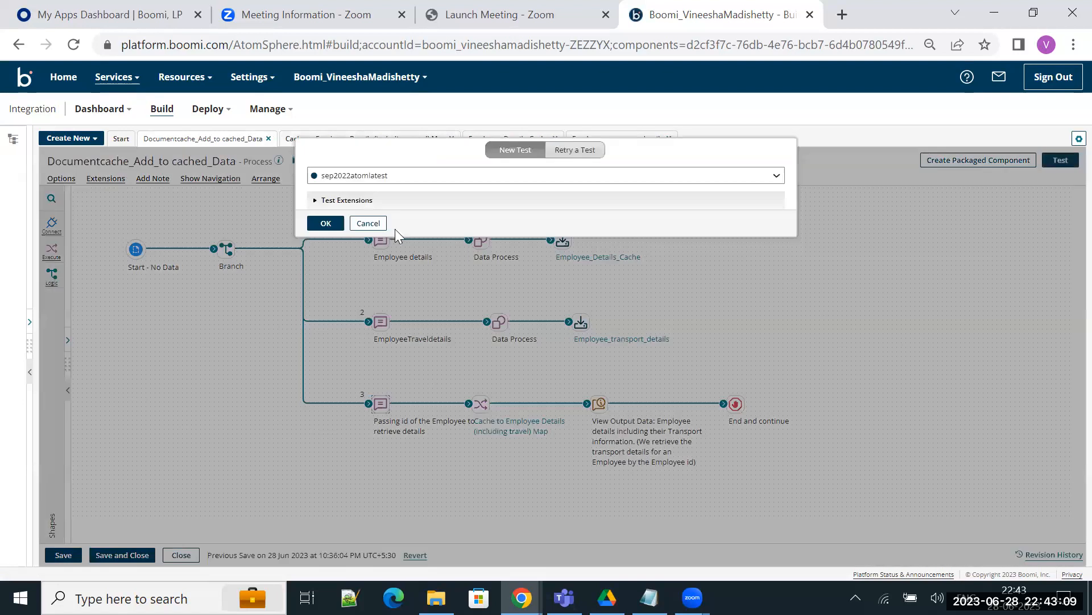
{"action": "left_click", "coordinate": [318, 226]}
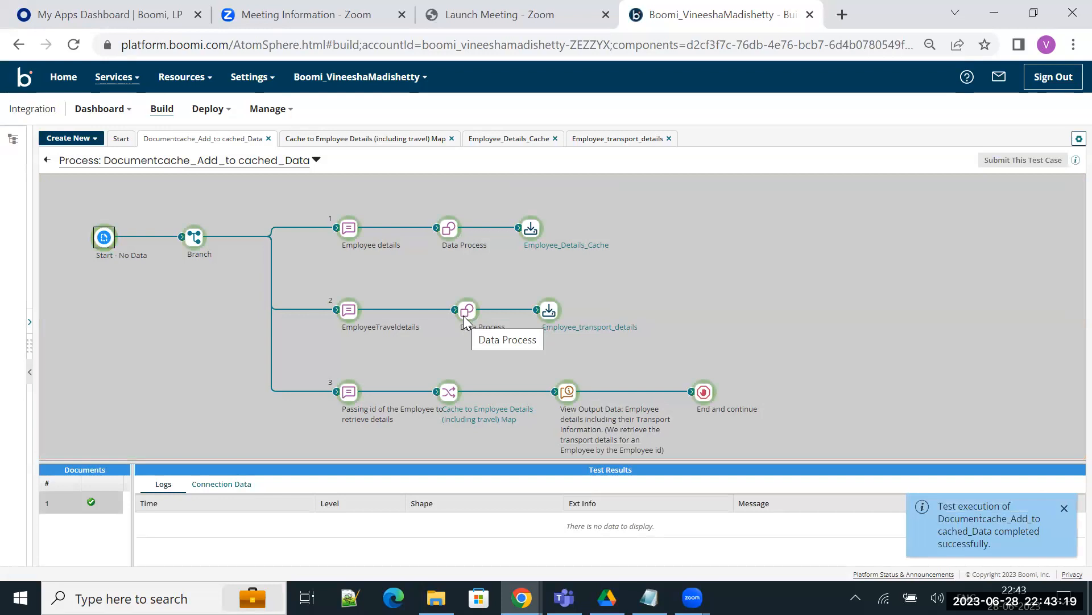
Step: Examine the first source document loaded into Employee_Details_Cache in the test results, and close the document viewer
{"action": "left_click", "coordinate": [530, 228]}
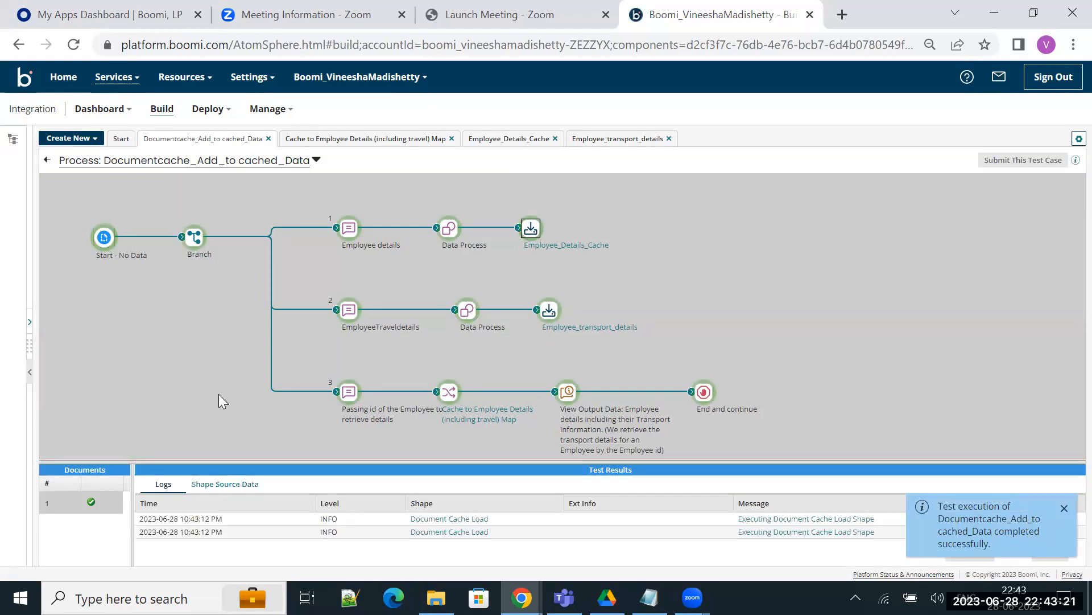
{"action": "left_click_drag", "start_coordinate": [205, 463], "coordinate": [204, 384]}
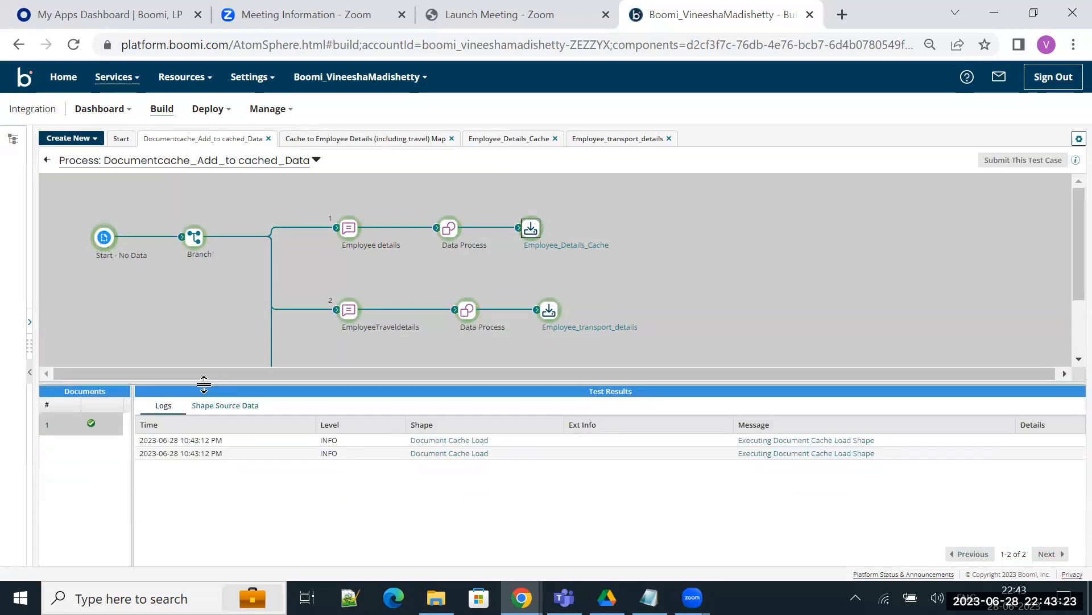
{"action": "left_click", "coordinate": [231, 408]}
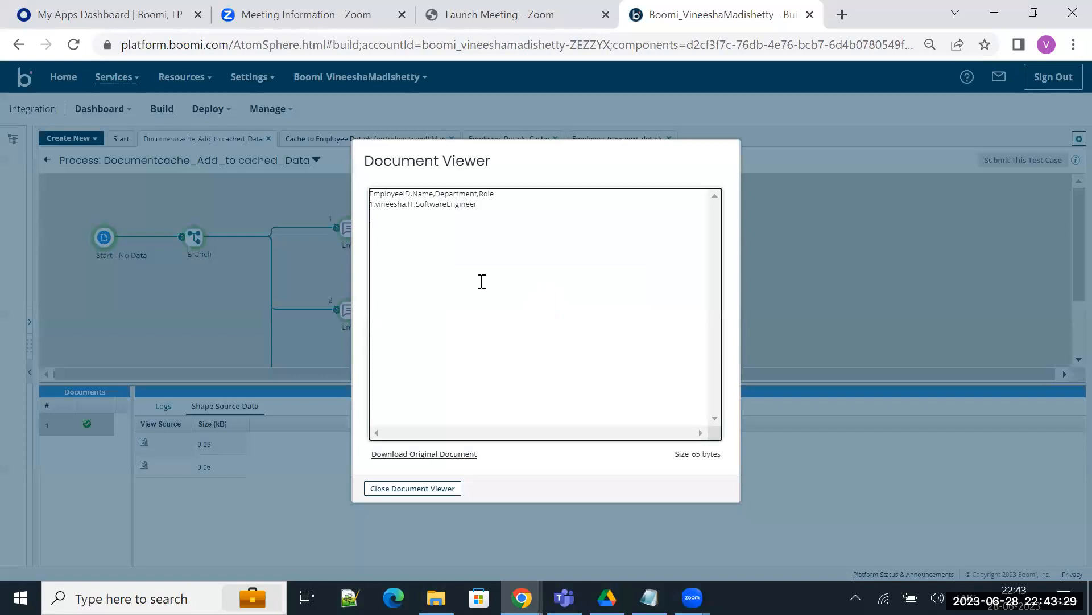
{"action": "left_click", "coordinate": [420, 252]}
{"action": "left_click_drag", "start_coordinate": [373, 204], "coordinate": [367, 207]}
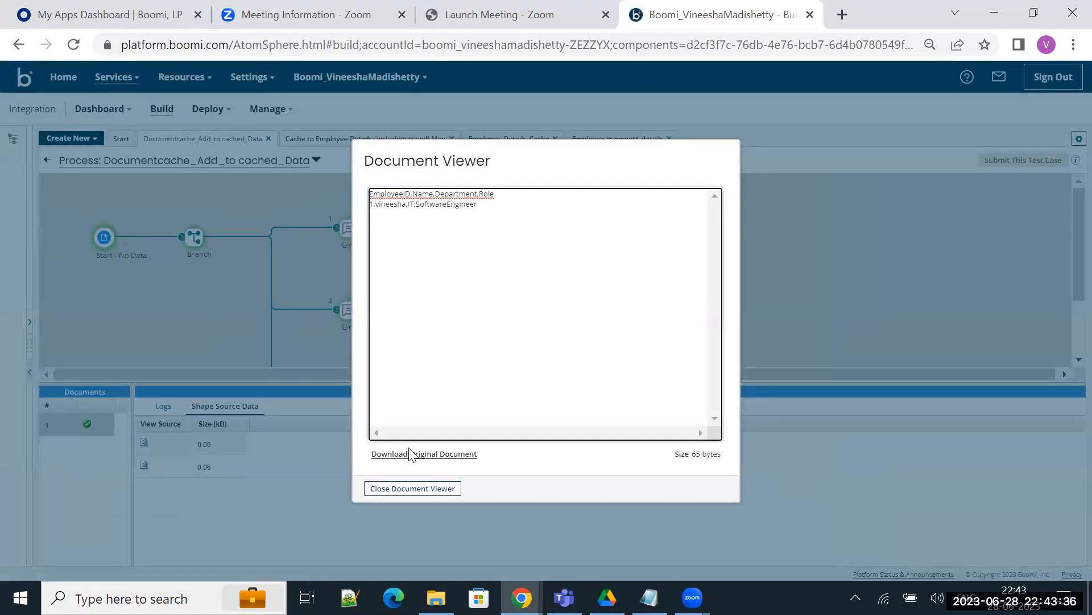
{"action": "left_click", "coordinate": [417, 484]}
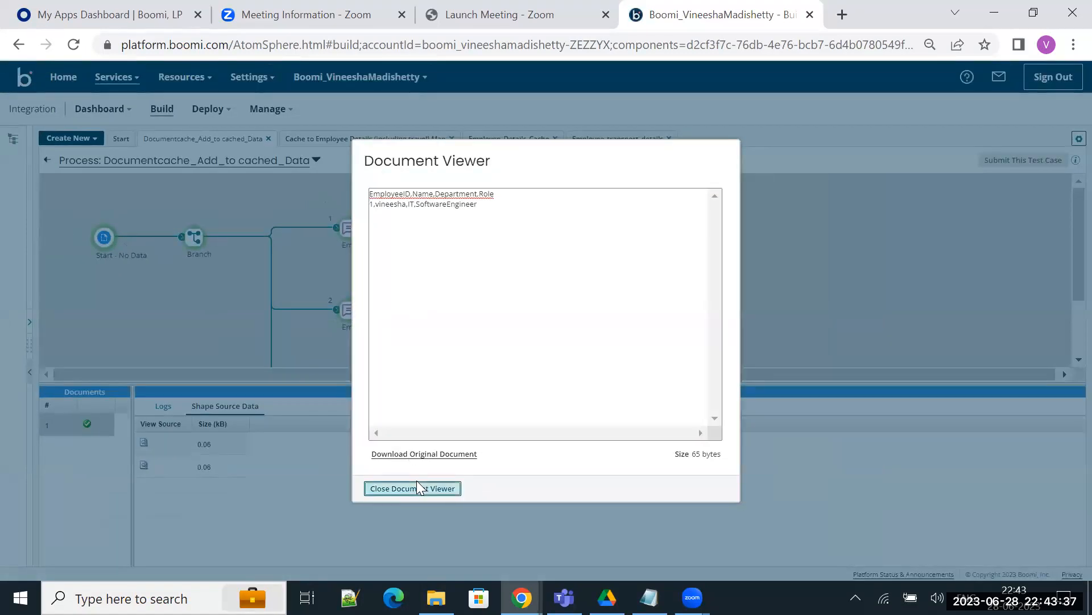
Step: Examine the first source document loaded into Employee_transport_details in the test results, and close the document viewer
{"action": "left_click", "coordinate": [546, 317]}
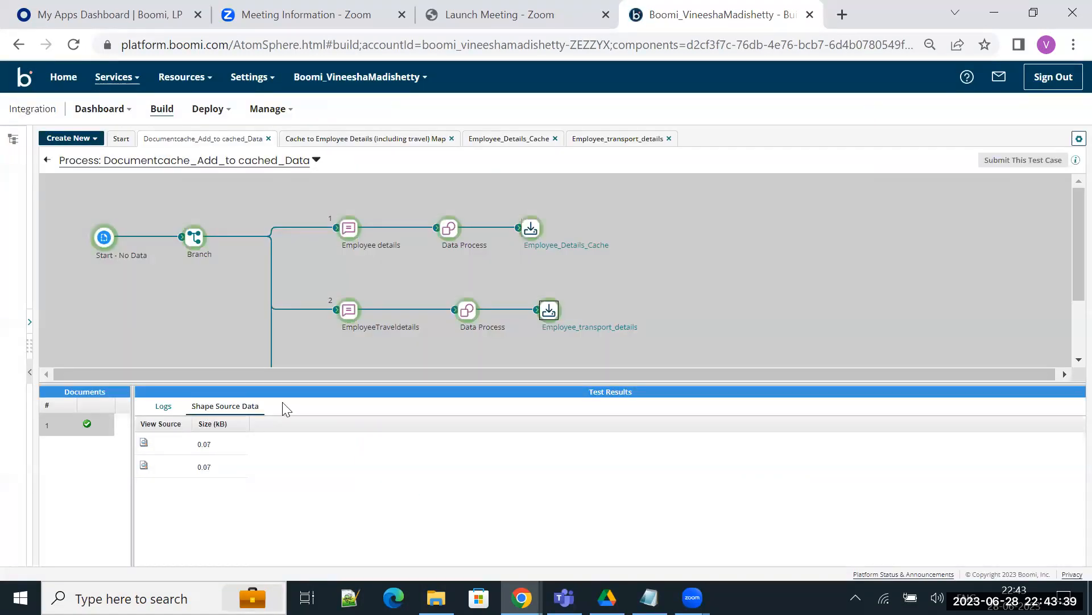
{"action": "left_click", "coordinate": [144, 443]}
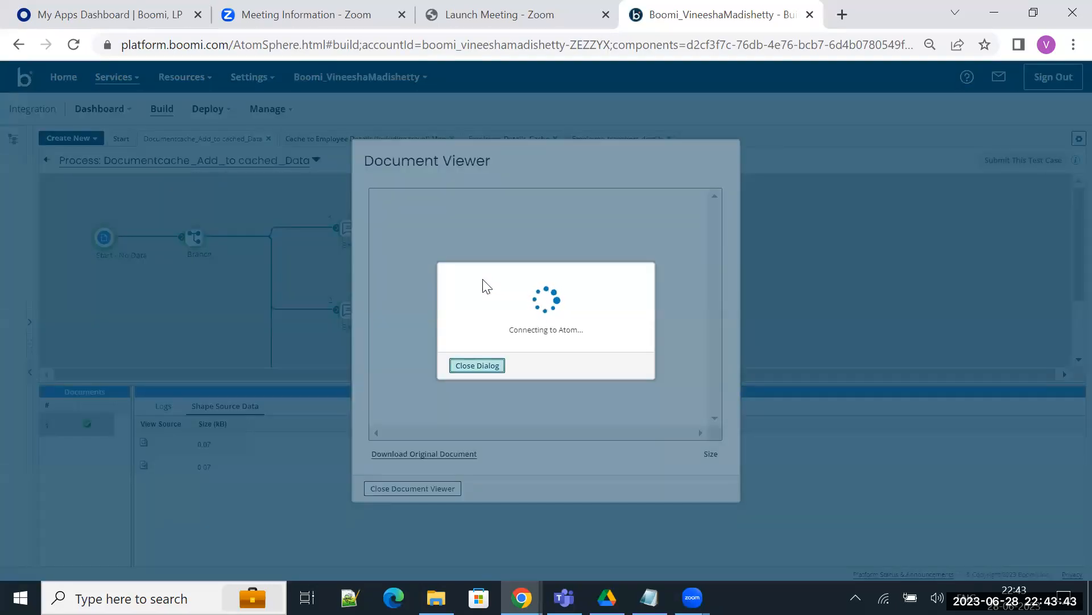
{"action": "scroll", "coordinate": [410, 212], "scroll_direction": "up", "scroll_amount": 5}
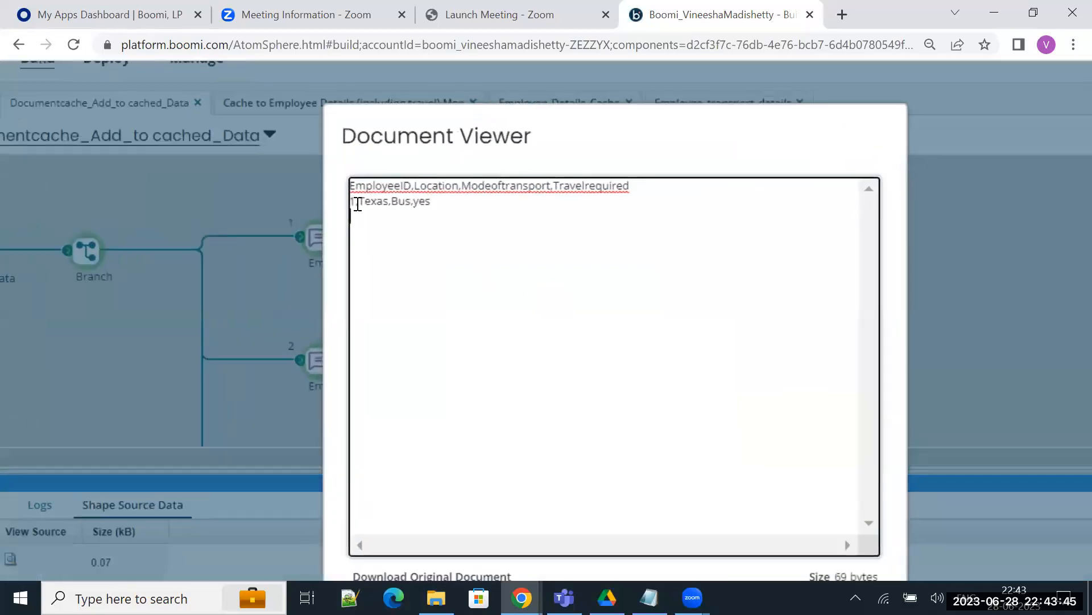
{"action": "left_click_drag", "start_coordinate": [354, 204], "coordinate": [342, 202]}
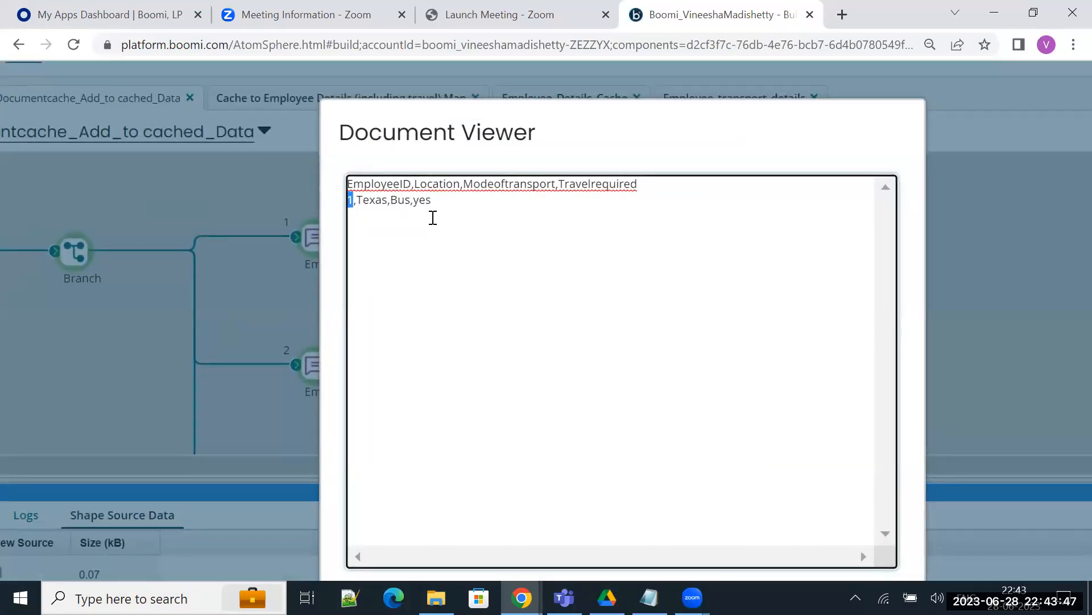
{"action": "left_click", "coordinate": [383, 215]}
{"action": "scroll", "coordinate": [383, 214], "scroll_direction": "down", "scroll_amount": 3}
{"action": "left_click", "coordinate": [370, 487]}
Step: Examine the output document reaching the View Output Data shape on the third branch, checking its merged employee and transport fields, and close the viewer
{"action": "scroll", "coordinate": [493, 296], "scroll_direction": "down", "scroll_amount": 3}
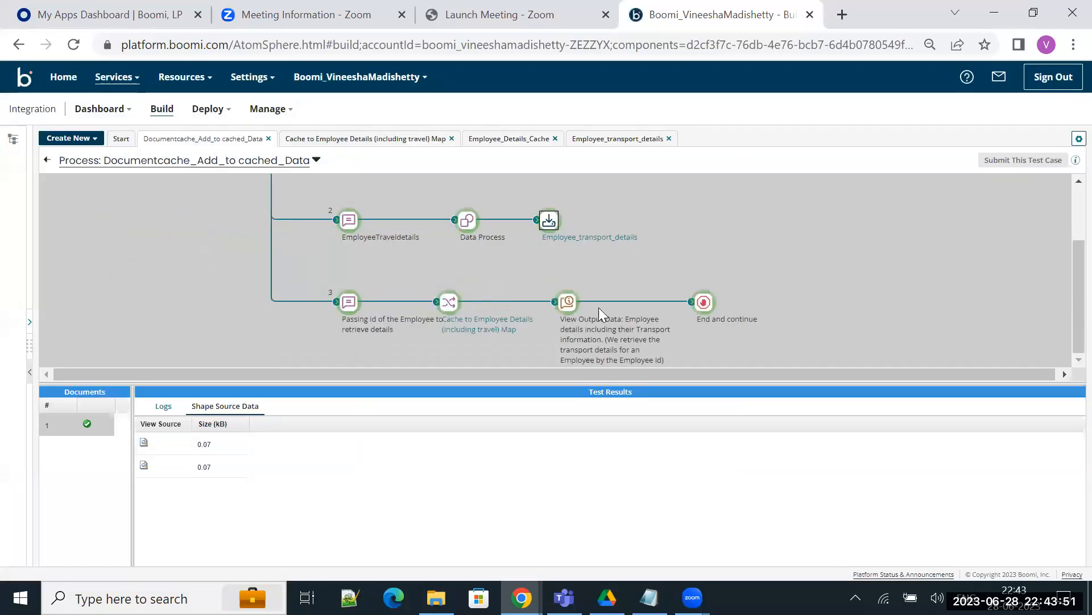
{"action": "left_click", "coordinate": [561, 305]}
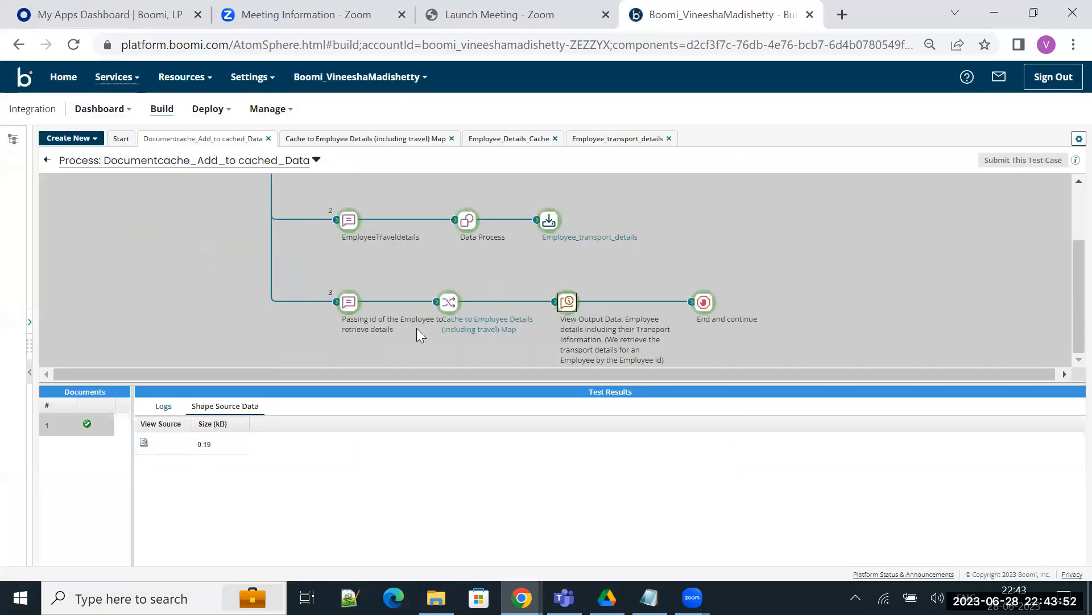
{"action": "left_click", "coordinate": [143, 444]}
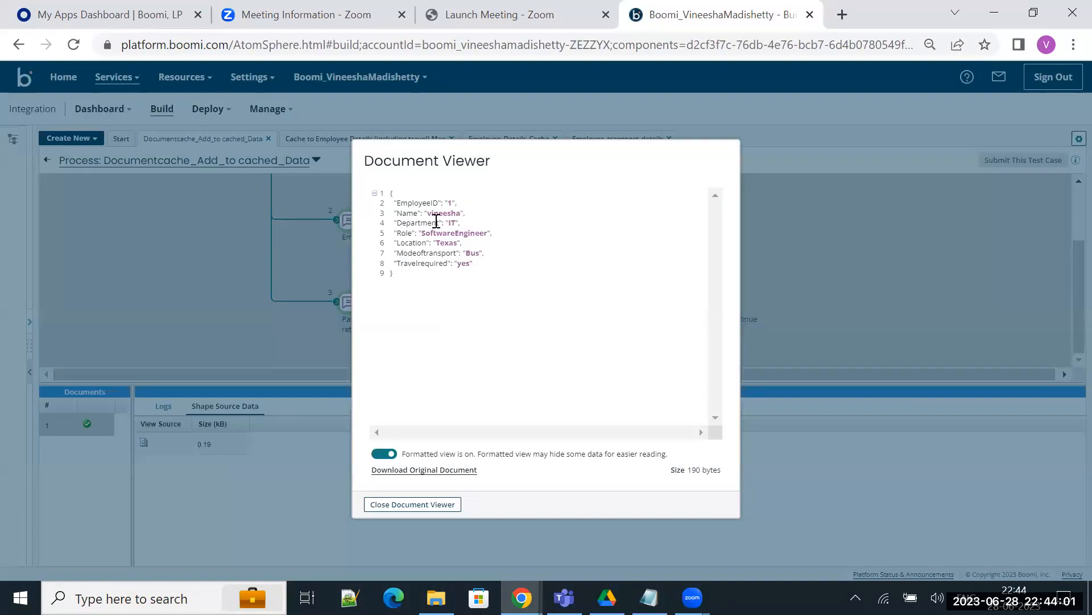
{"action": "scroll", "coordinate": [436, 221], "scroll_direction": "up", "scroll_amount": 5}
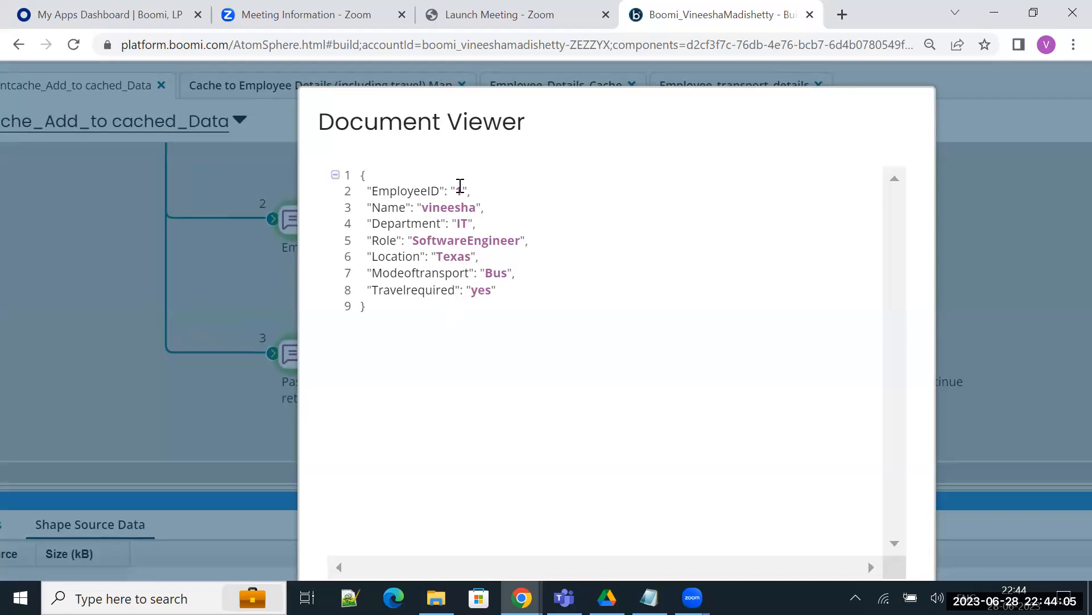
{"action": "left_click_drag", "start_coordinate": [461, 192], "coordinate": [453, 188]}
{"action": "scroll", "coordinate": [449, 330], "scroll_direction": "down", "scroll_amount": 1}
{"action": "left_click", "coordinate": [448, 330]}
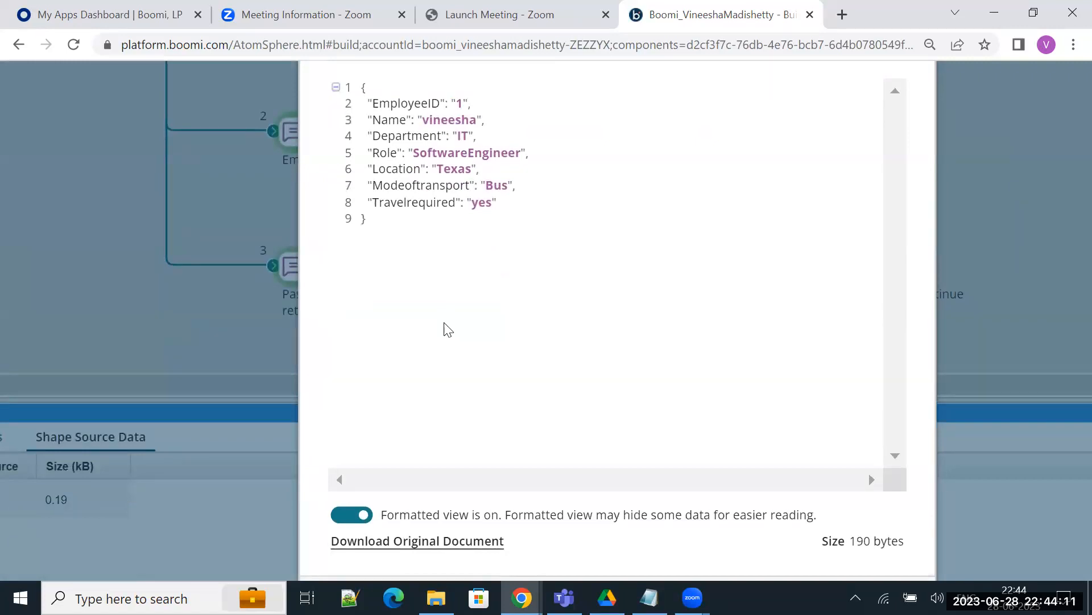
{"action": "scroll", "coordinate": [459, 203], "scroll_direction": "down", "scroll_amount": 3}
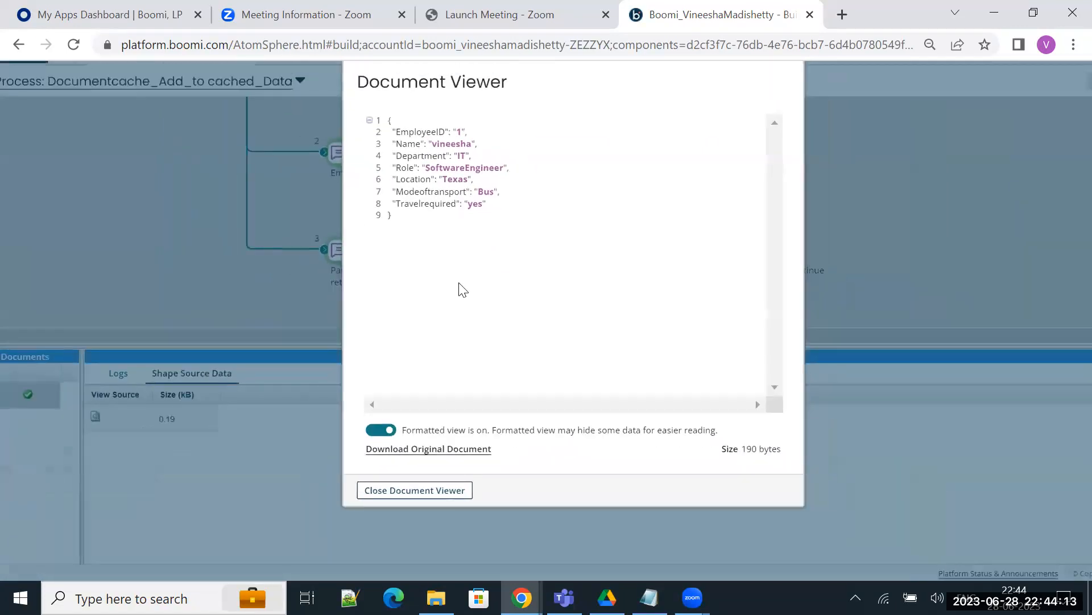
{"action": "scroll", "coordinate": [460, 284], "scroll_direction": "down", "scroll_amount": 1}
{"action": "left_click", "coordinate": [417, 504]}
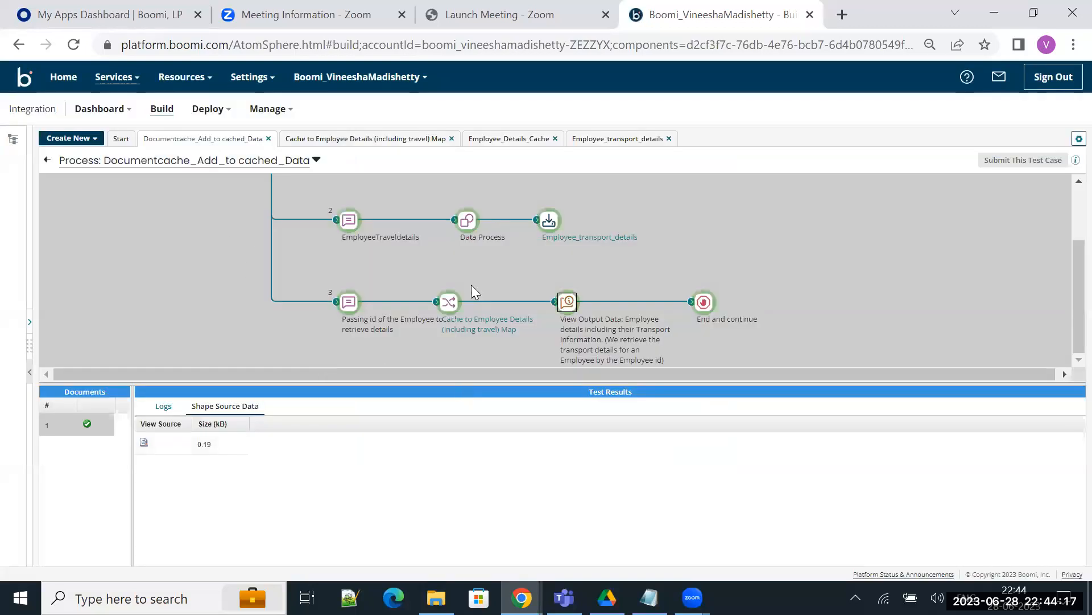